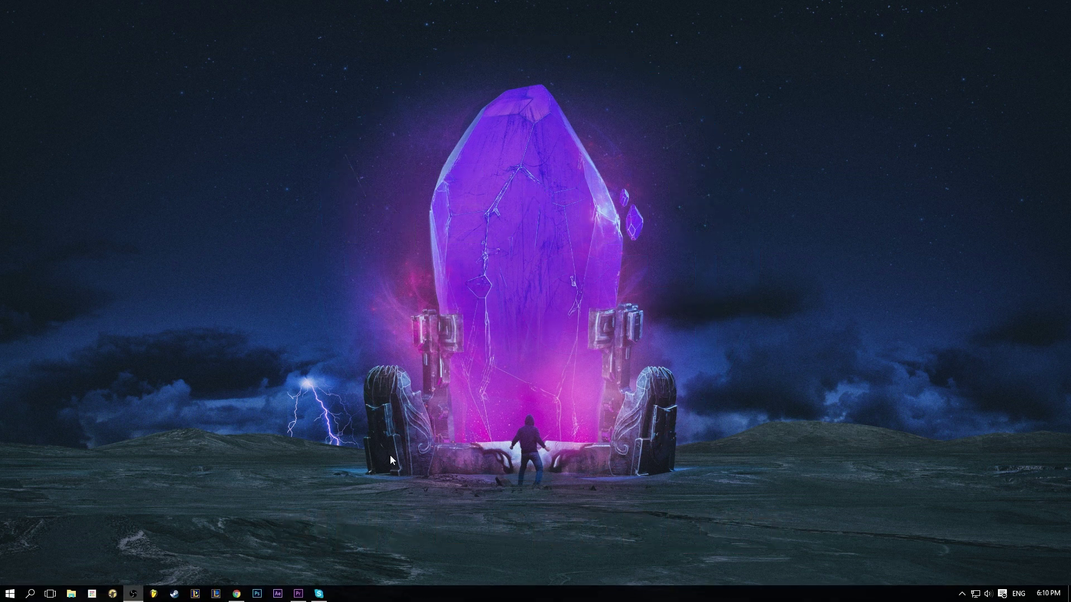
# Launch Photoshop, dismiss the welcome screen and begin a new document
pyautogui.click(262, 595)
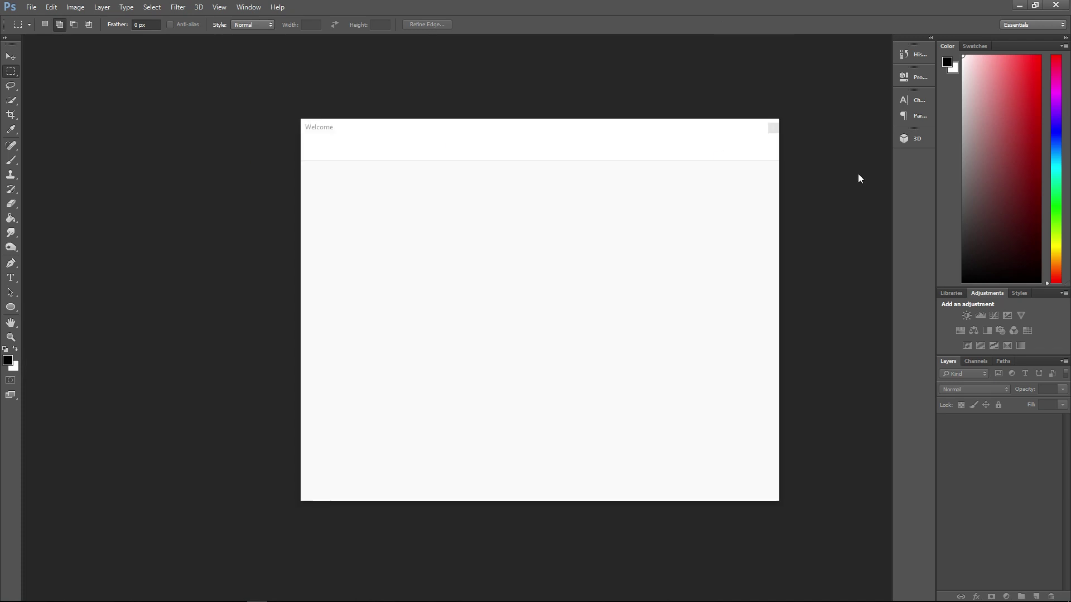
pyautogui.click(776, 124)
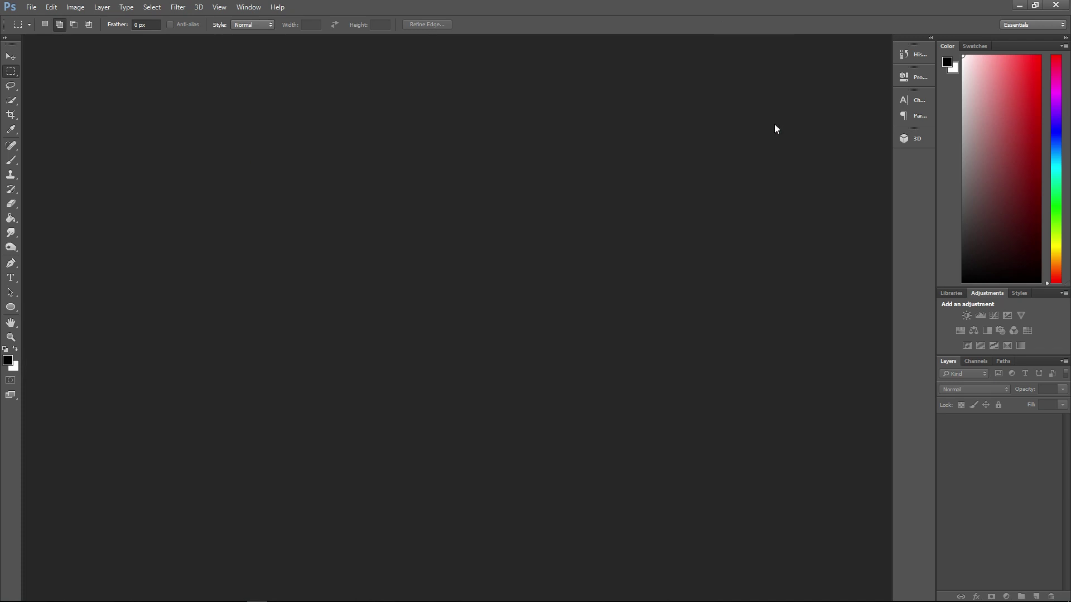
pyautogui.click(32, 8)
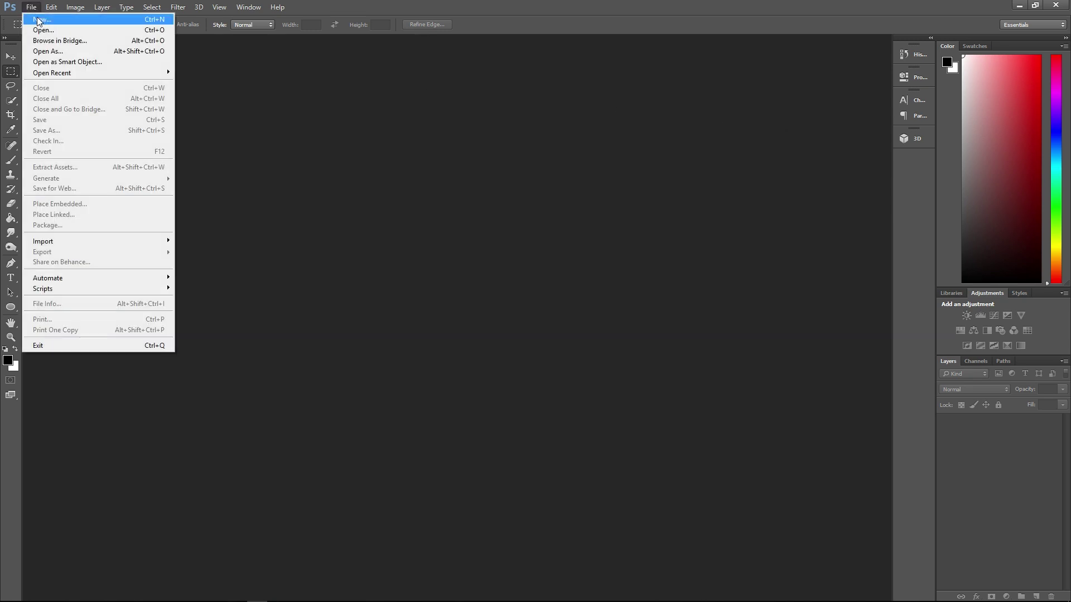
pyautogui.click(33, 18)
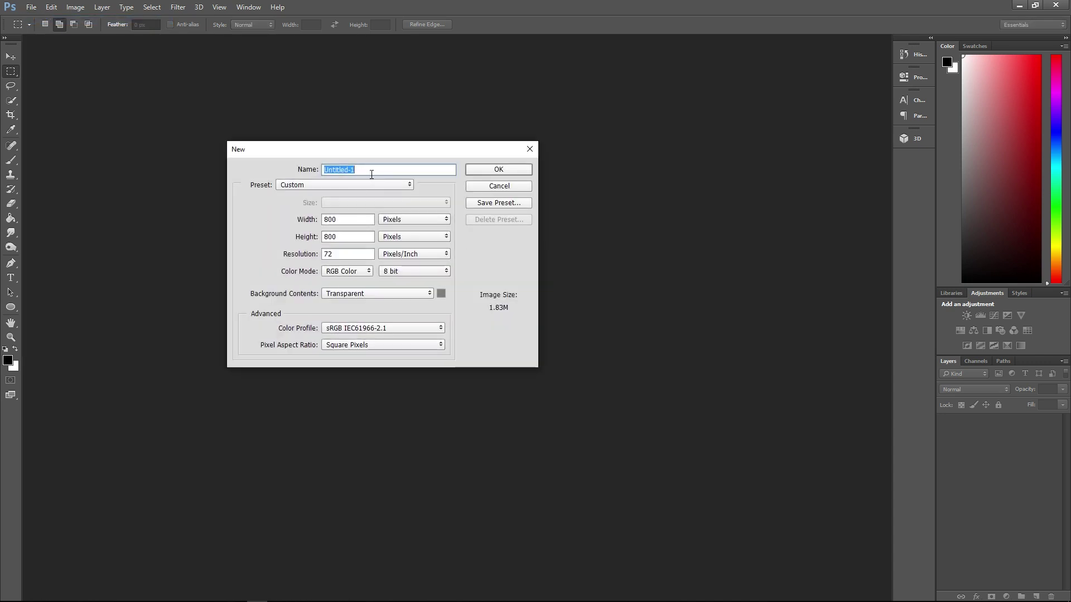
# Create 'NexusTech YouTube Guide' at 800 x 800 pixels with a transparent background
pyautogui.write('ut')
pyautogui.press('BackSpace')
pyautogui.press('BackSpace')
pyautogui.write('NexusTech YouTube Guide')
pyautogui.press('BackSpace')
pyautogui.write('de')
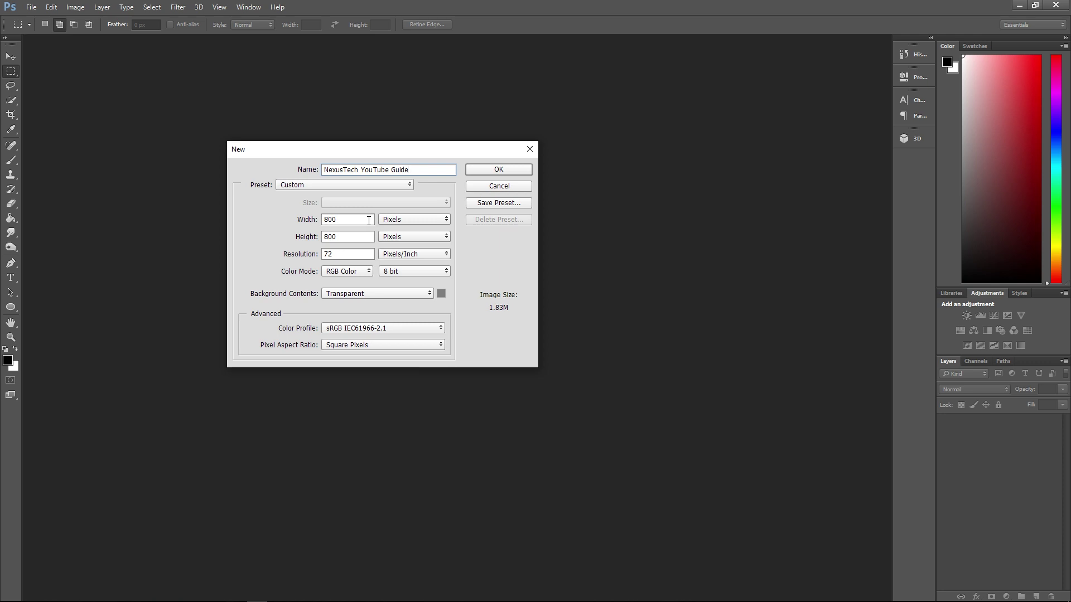
pyautogui.click(403, 241)
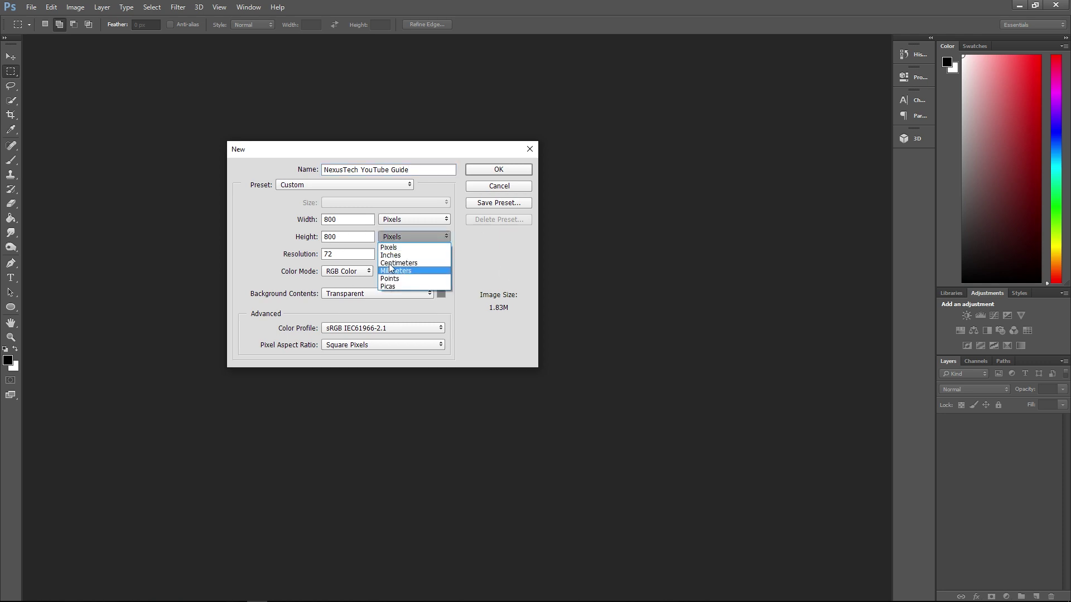
pyautogui.click(396, 243)
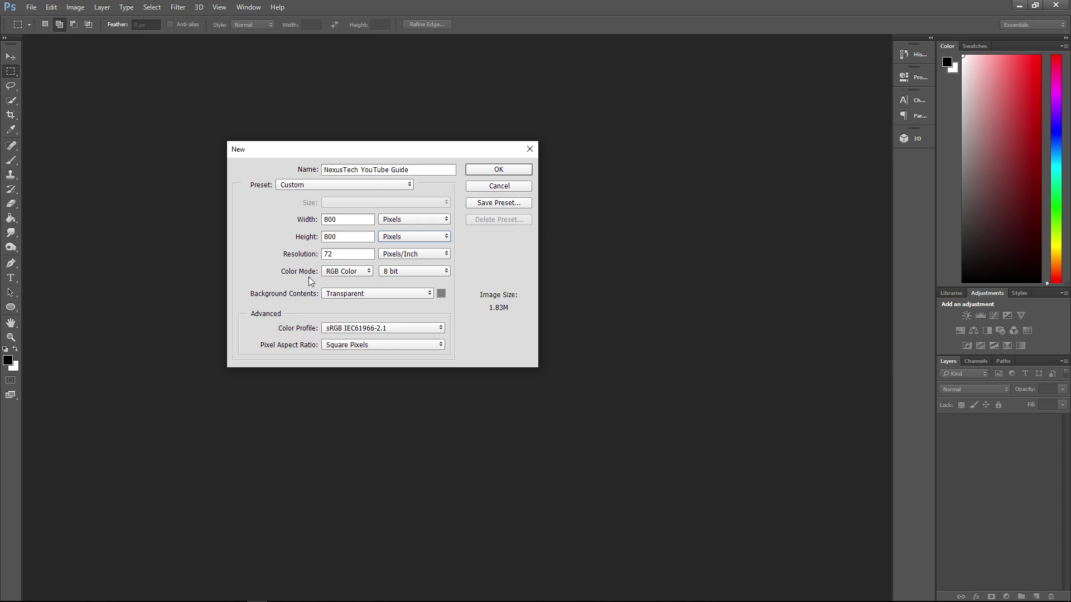
pyautogui.click(419, 293)
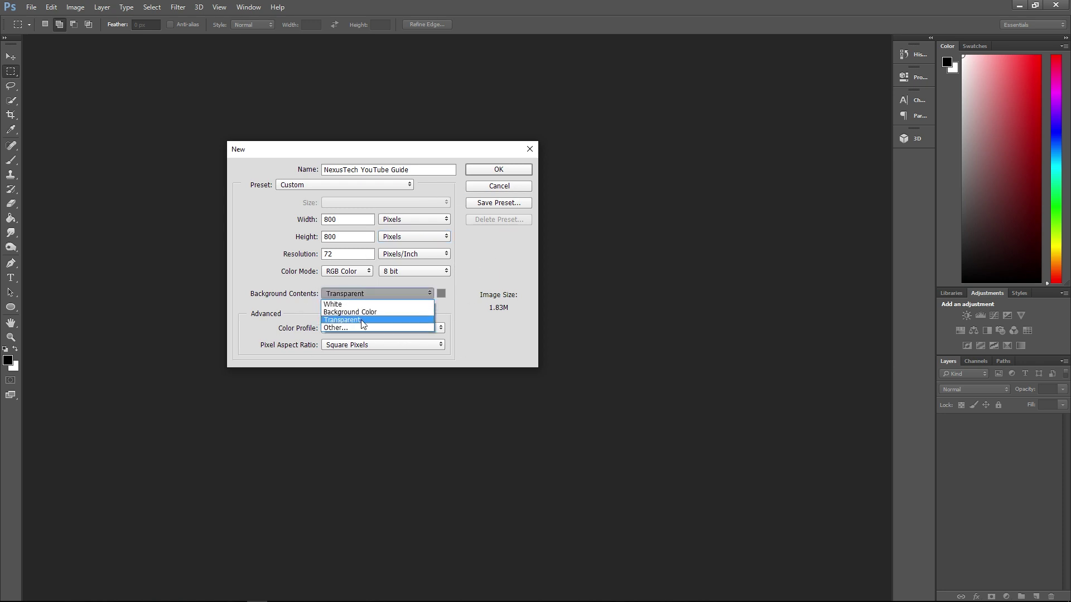
pyautogui.click(343, 294)
pyautogui.click(498, 169)
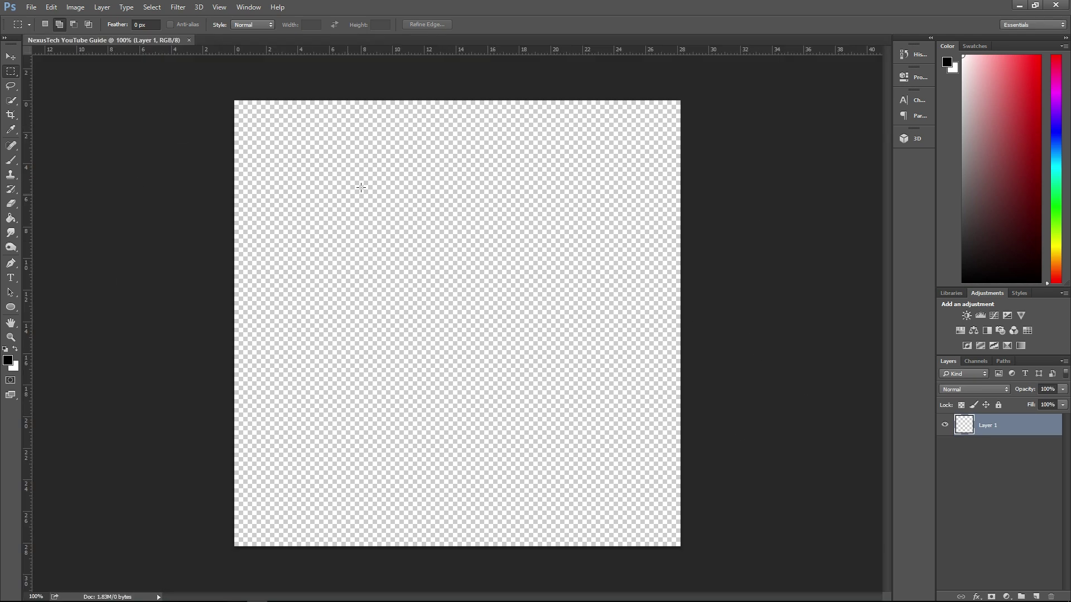
# Select the Ellipse Tool from the shape tools flyout
pyautogui.press('v')
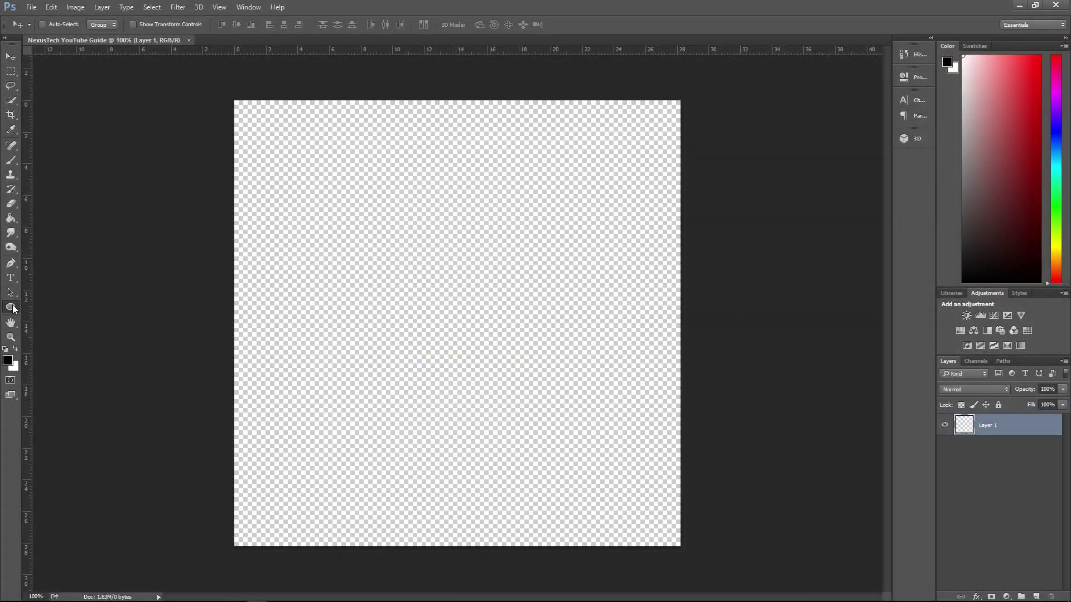
pyautogui.click(12, 307)
pyautogui.click(48, 305)
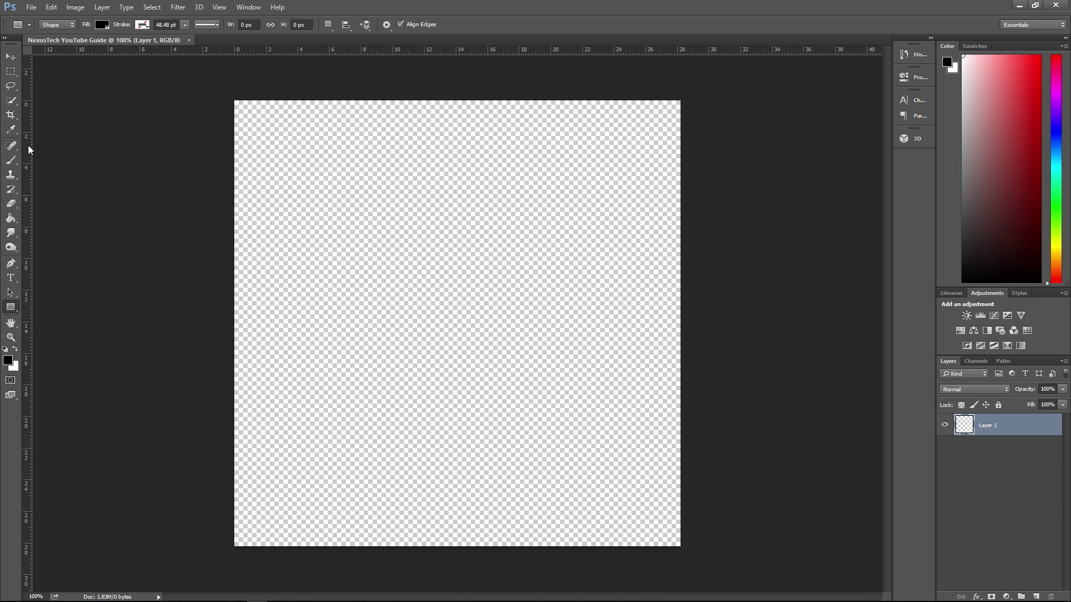
pyautogui.click(8, 313)
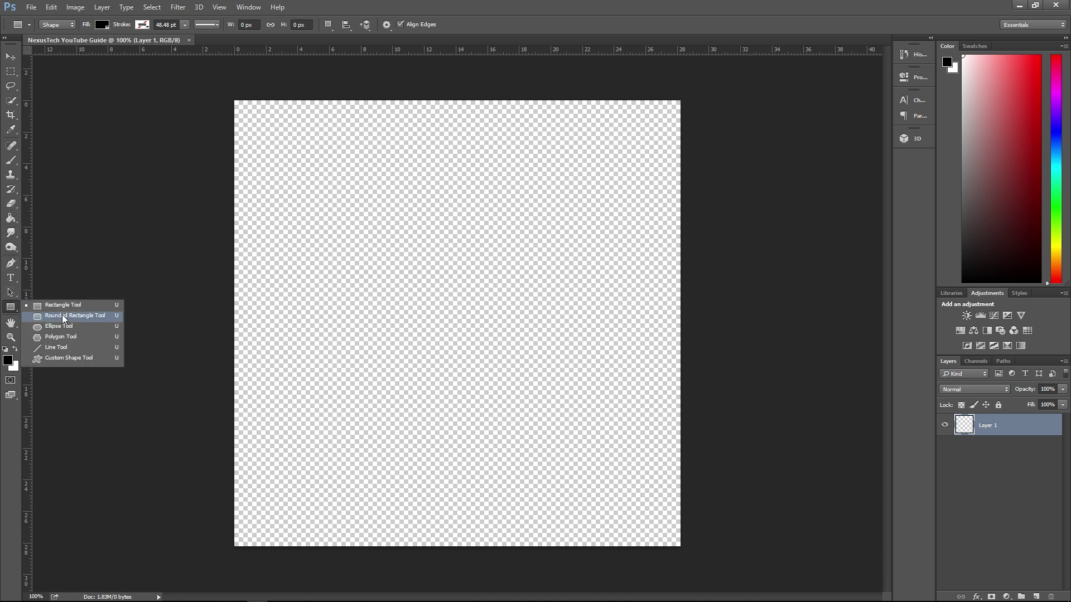
pyautogui.click(61, 333)
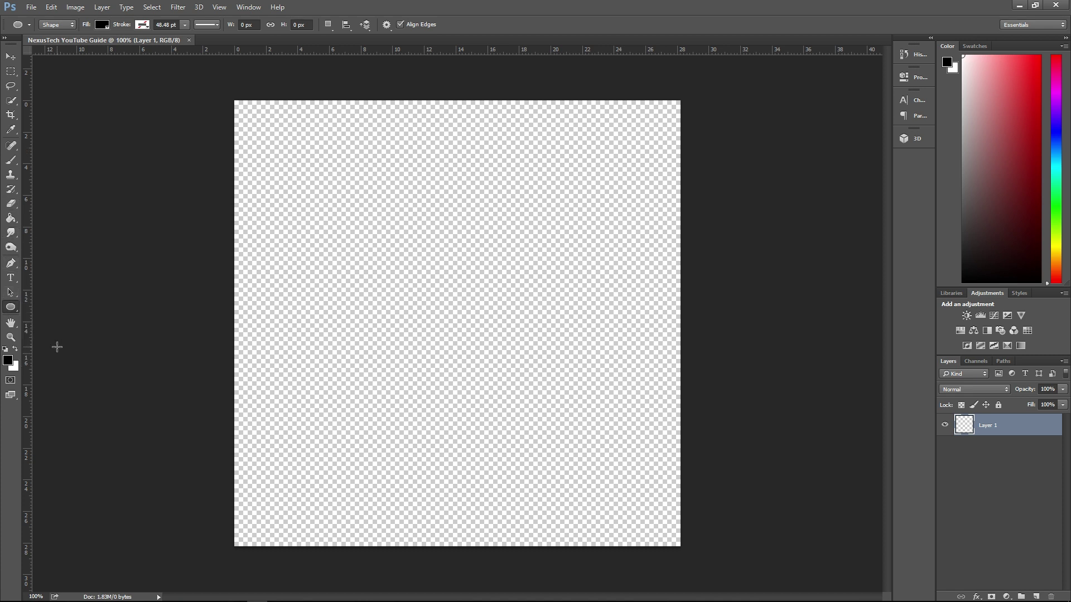
# Create an ellipse of exactly 800 x 800 px on the canvas
pyautogui.click(449, 277)
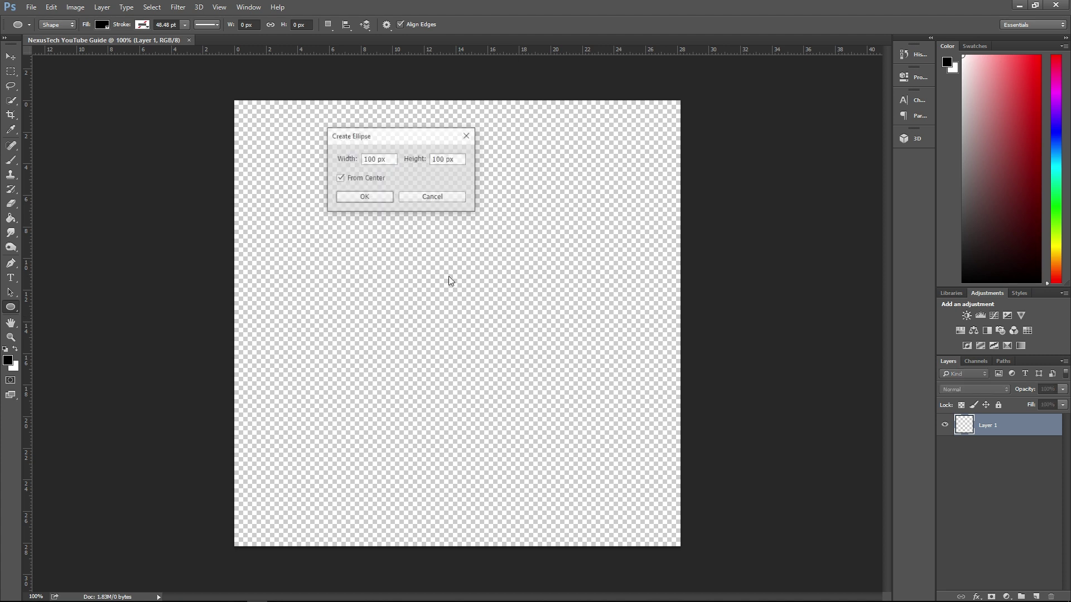
pyautogui.click(372, 160)
pyautogui.moveTo(377, 160); pyautogui.dragTo(362, 160)
pyautogui.write('800')
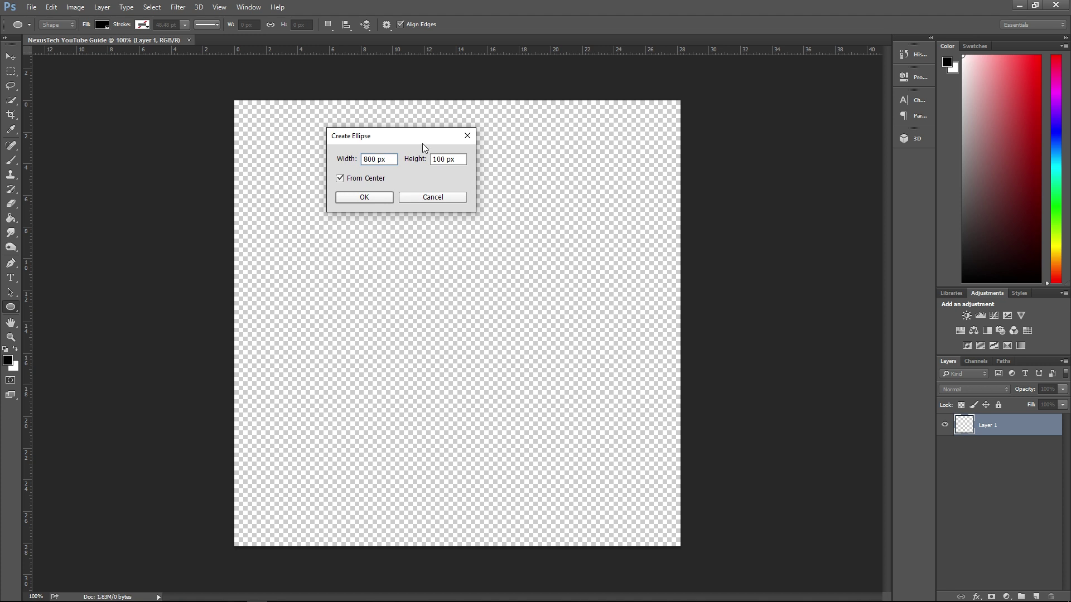
pyautogui.moveTo(441, 160); pyautogui.dragTo(432, 160)
pyautogui.write('800')
pyautogui.click(370, 202)
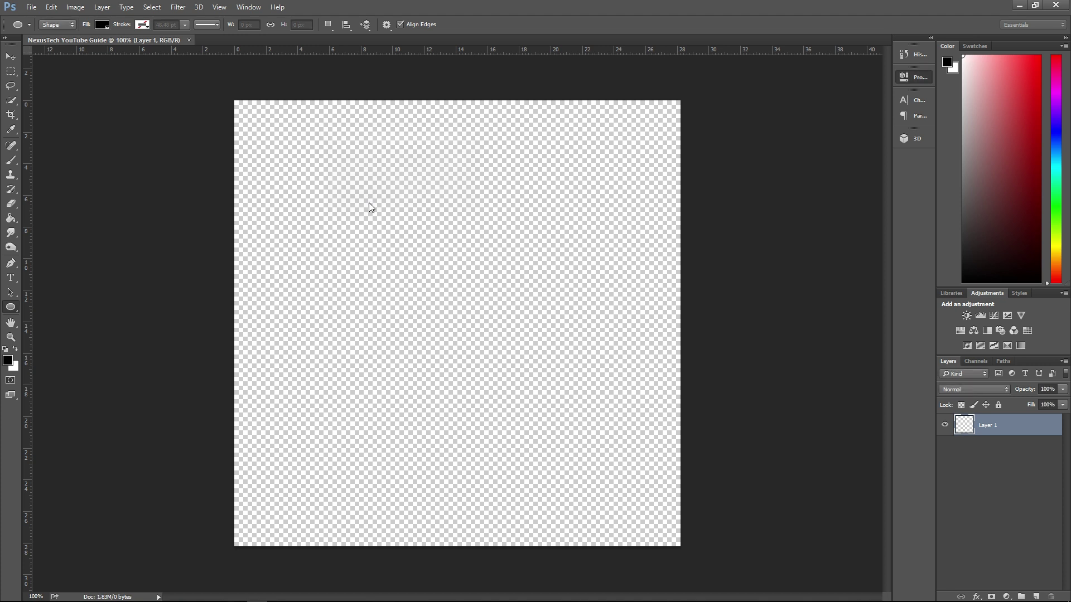
# Centre the circle at X 0, Y 0 on the canvas and fill it with blue
pyautogui.click(10, 56)
pyautogui.moveTo(431, 277); pyautogui.dragTo(442, 325)
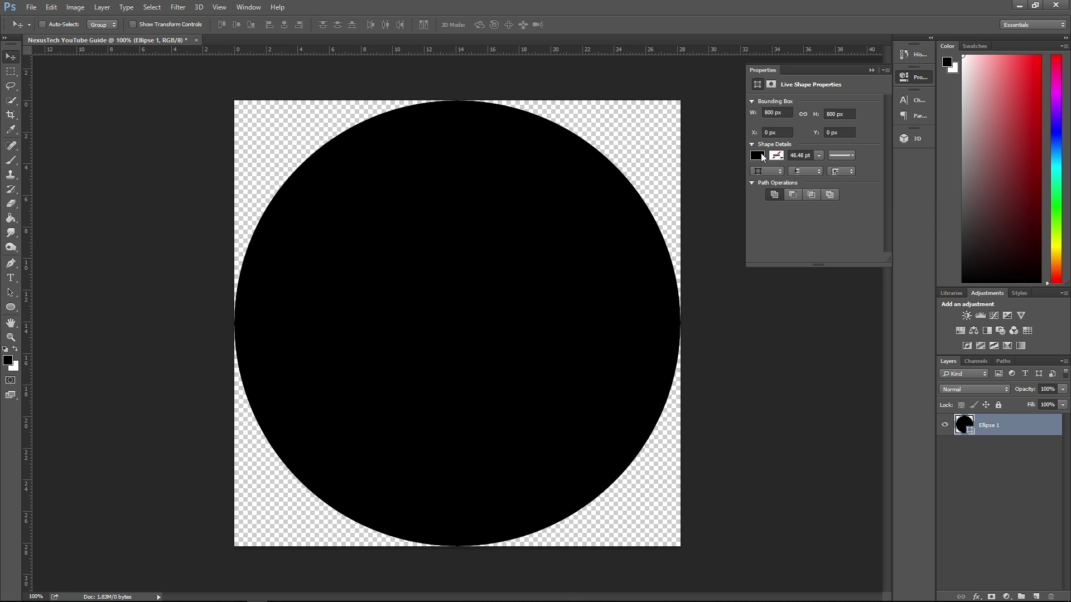
pyautogui.click(11, 307)
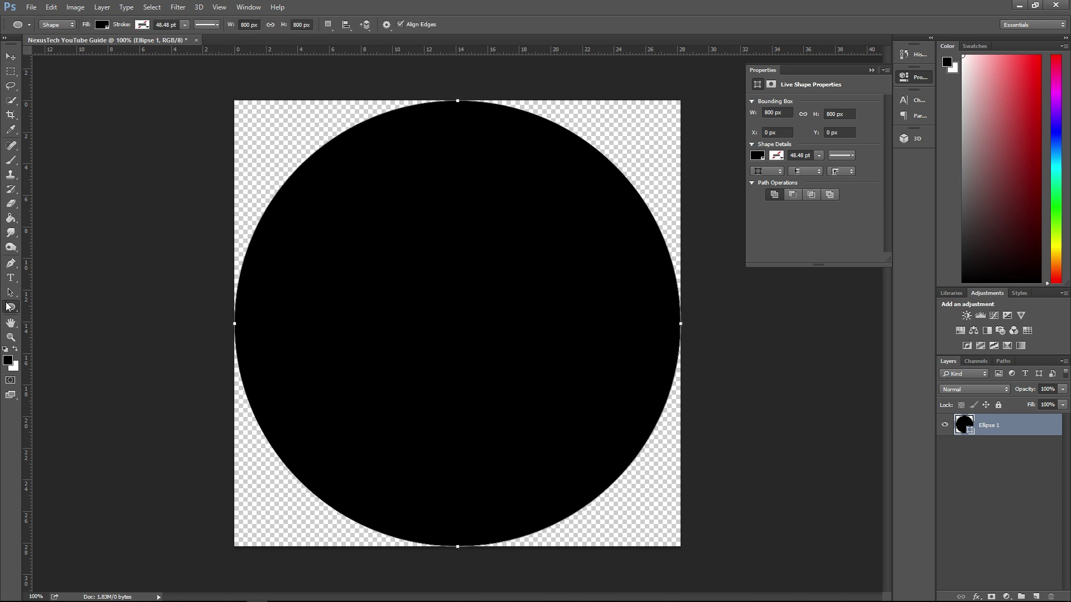
pyautogui.click(106, 26)
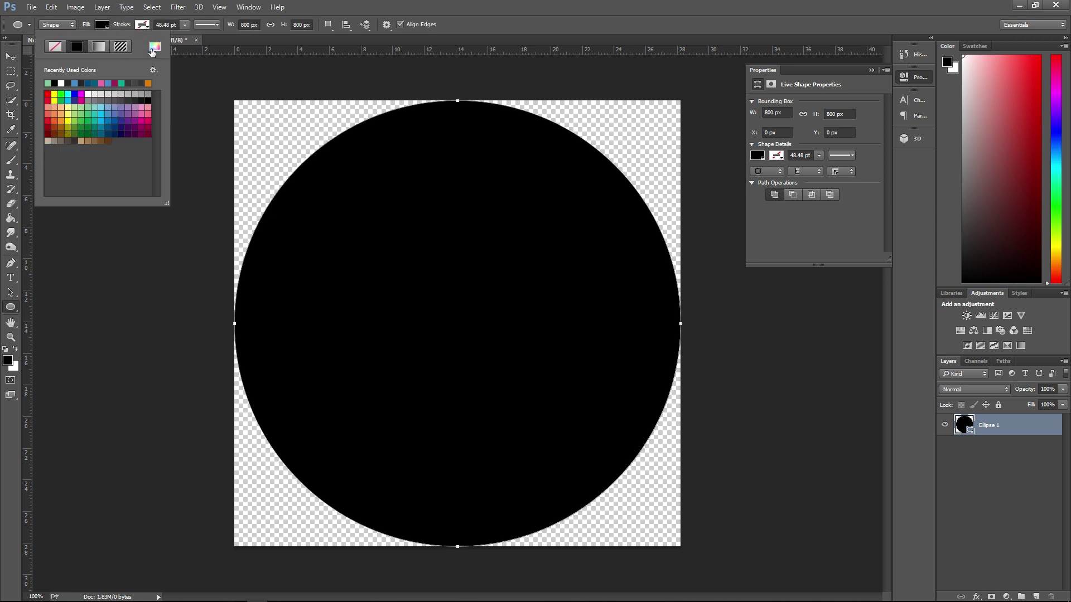
pyautogui.click(74, 83)
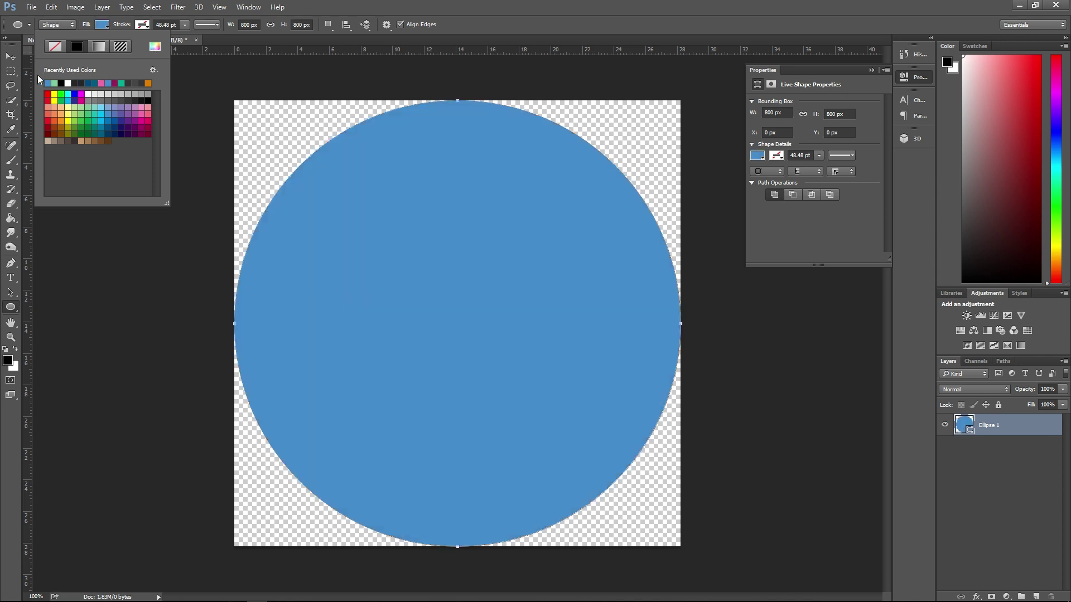
pyautogui.click(17, 56)
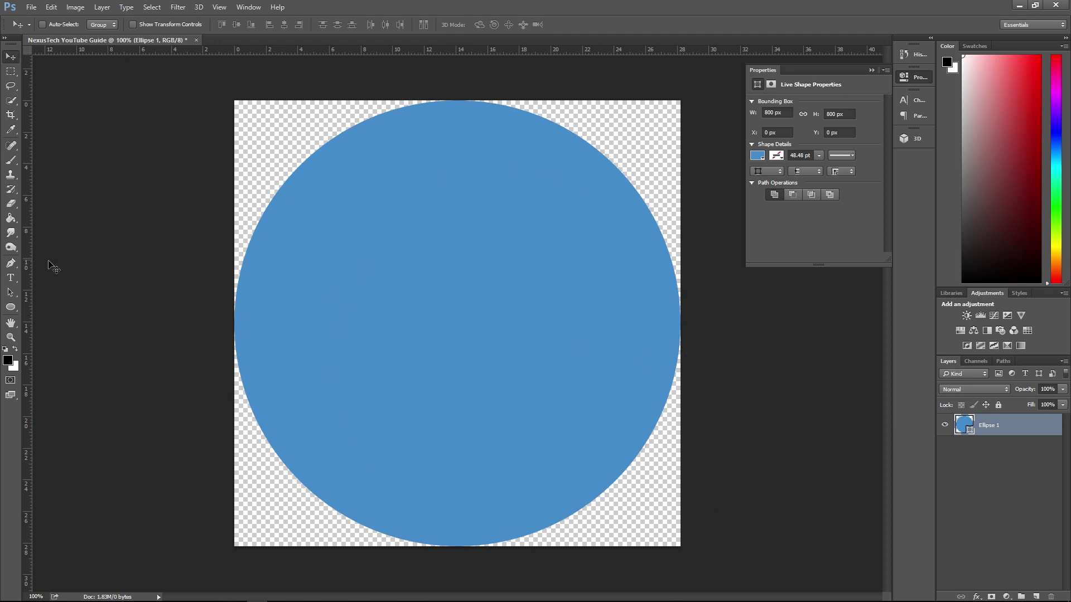
# Create a second ellipse of exactly 780 x 780 px
pyautogui.click(11, 308)
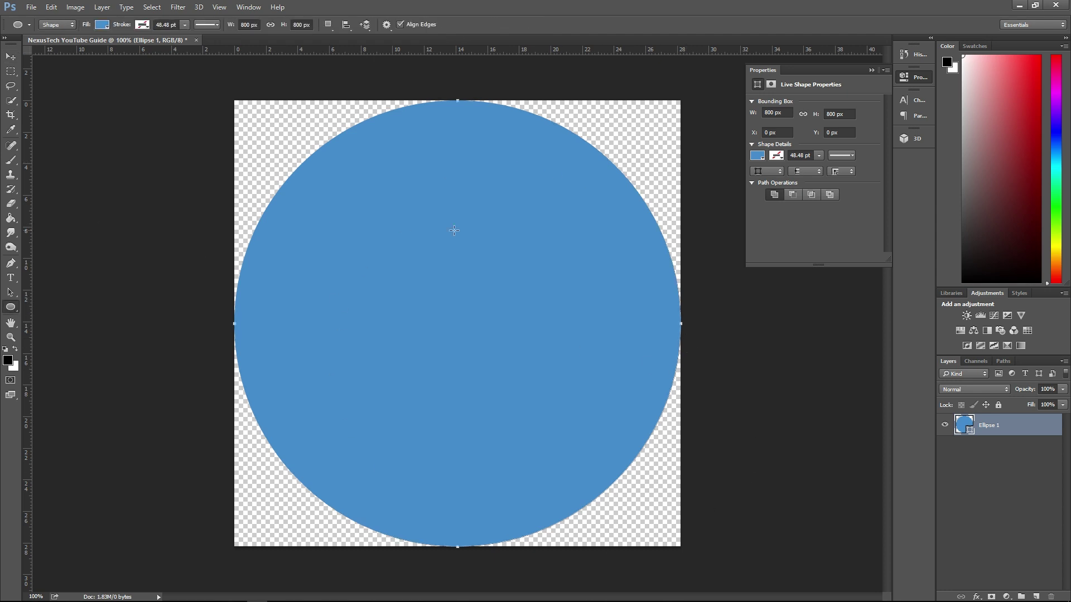
pyautogui.click(491, 230)
pyautogui.doubleClick(370, 159)
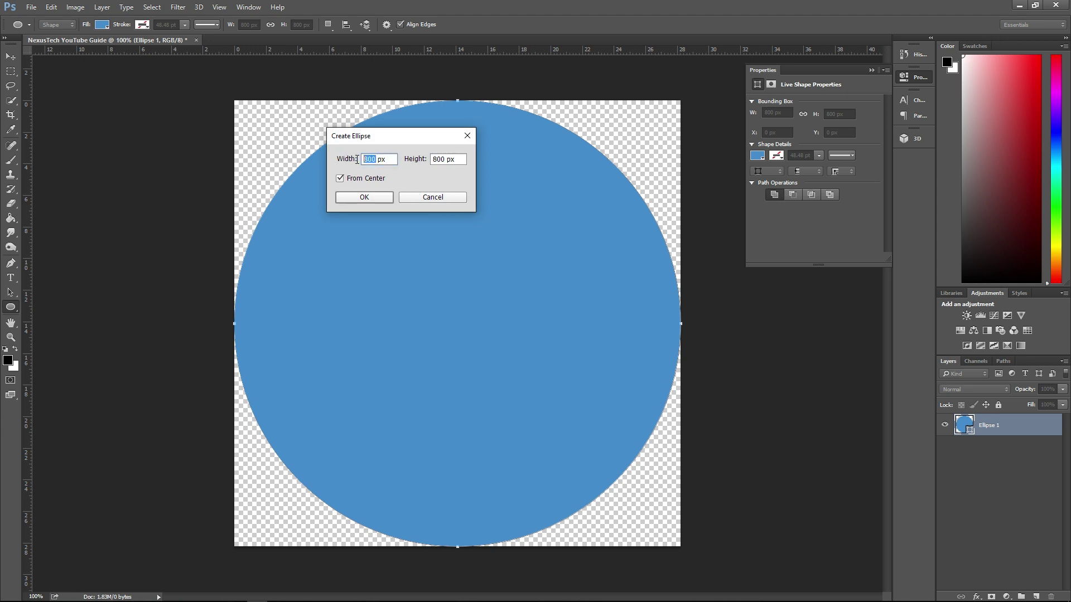
pyautogui.write('780')
pyautogui.doubleClick(444, 160)
pyautogui.write('780')
pyautogui.click(361, 196)
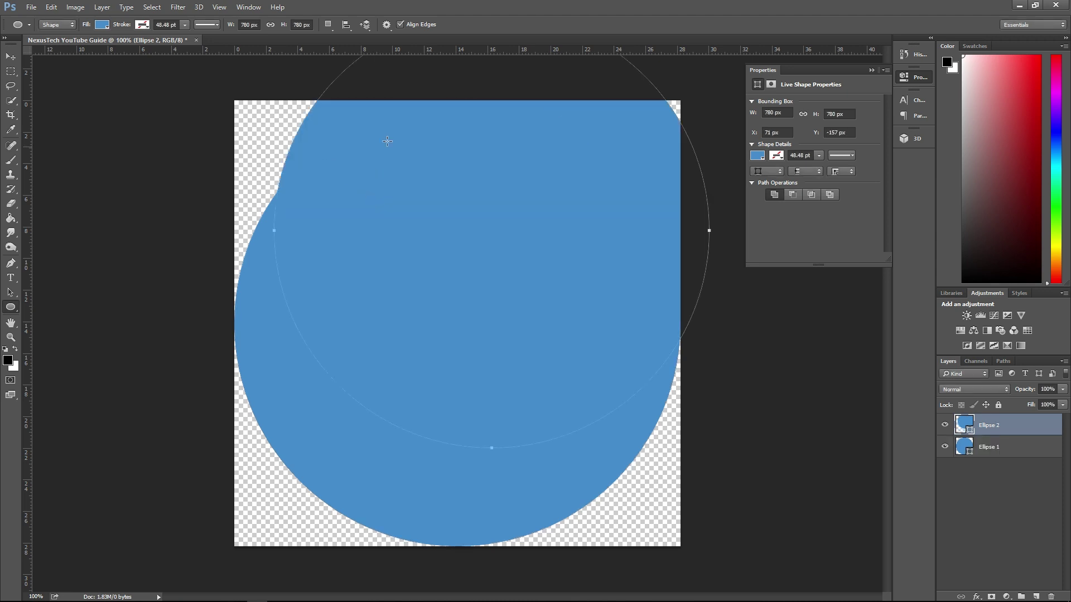
# Fill the 780 px circle dark grey and centre it at X 10, Y 10
pyautogui.click(100, 25)
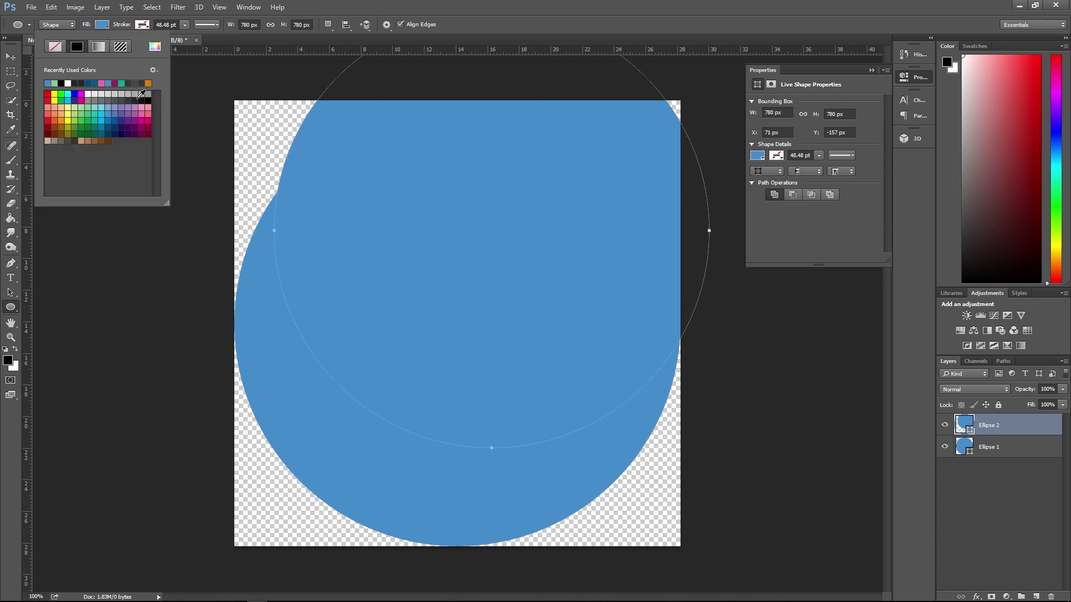
pyautogui.click(141, 100)
pyautogui.click(11, 57)
pyautogui.moveTo(502, 198); pyautogui.dragTo(464, 289)
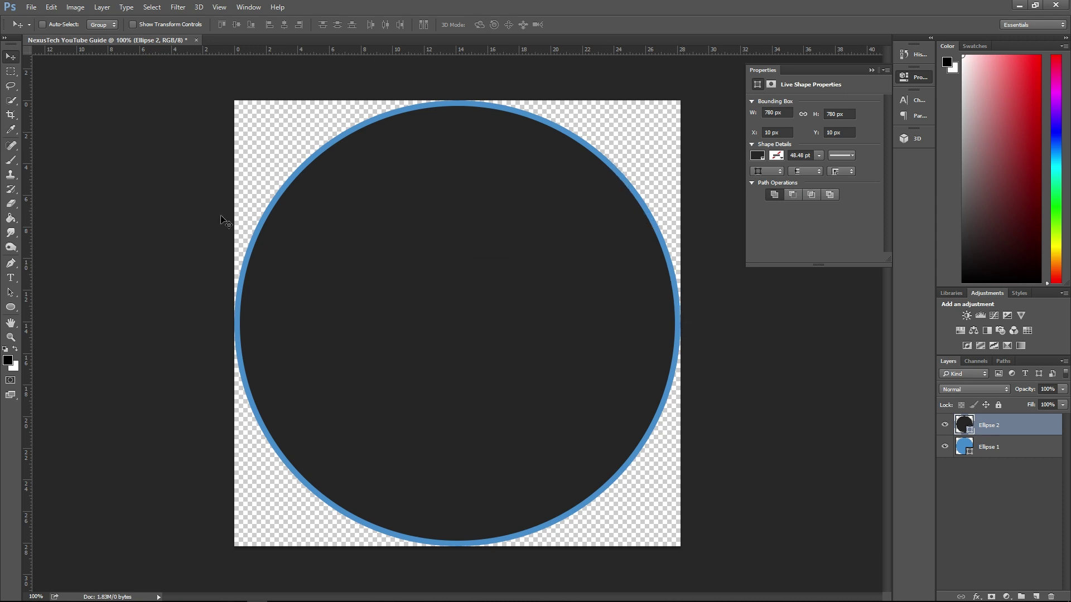
# Type 'YOUR' in white on the canvas and move it to the circle's centre
pyautogui.click(10, 278)
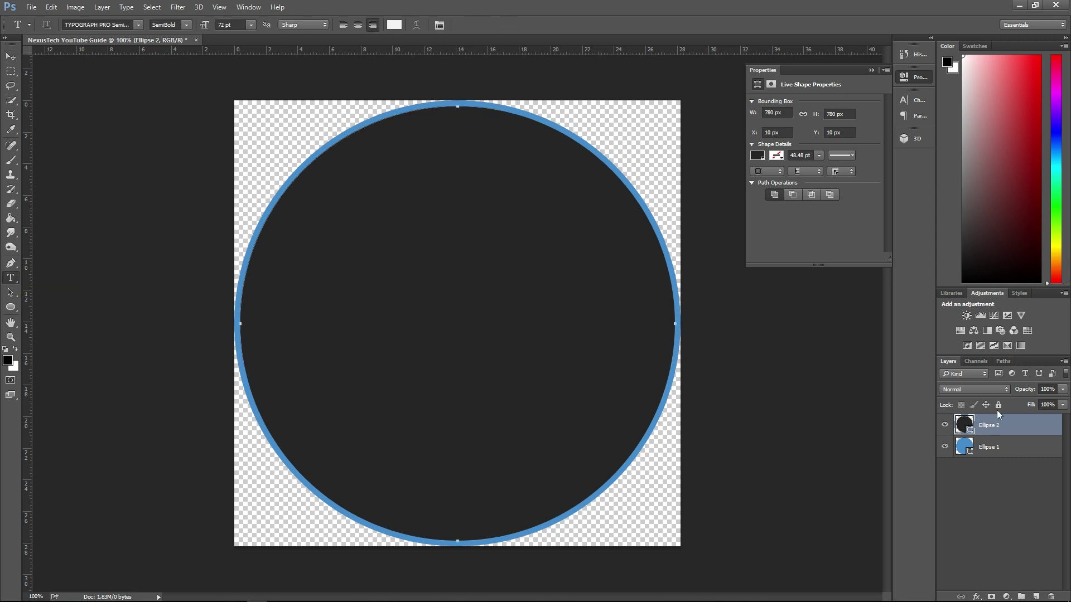
pyautogui.moveTo(996, 425); pyautogui.dragTo(1031, 420)
pyautogui.click(1035, 400)
pyautogui.press('Escape')
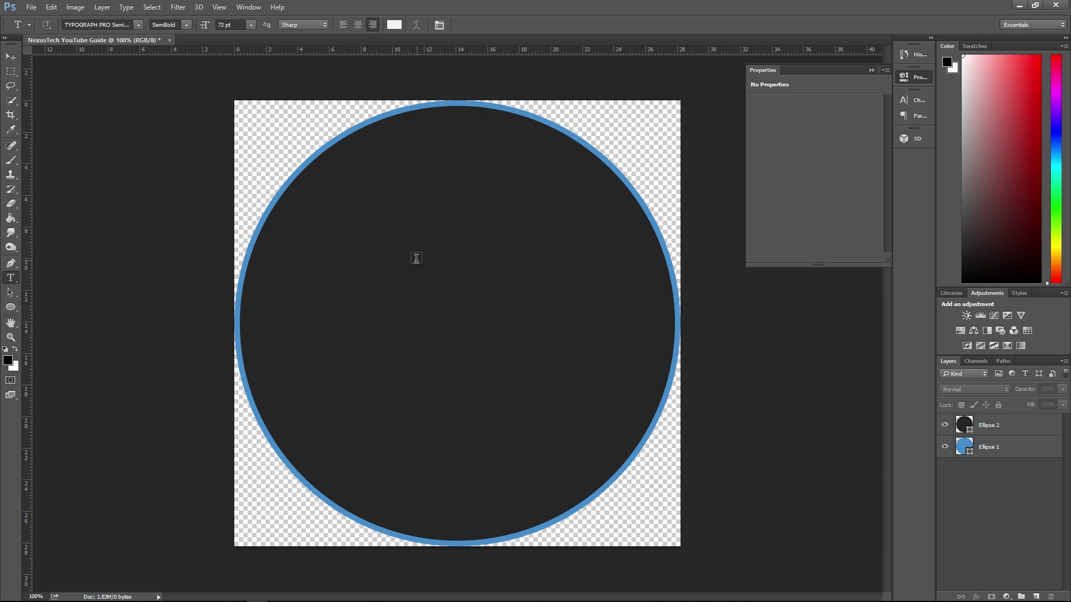
pyautogui.click(272, 136)
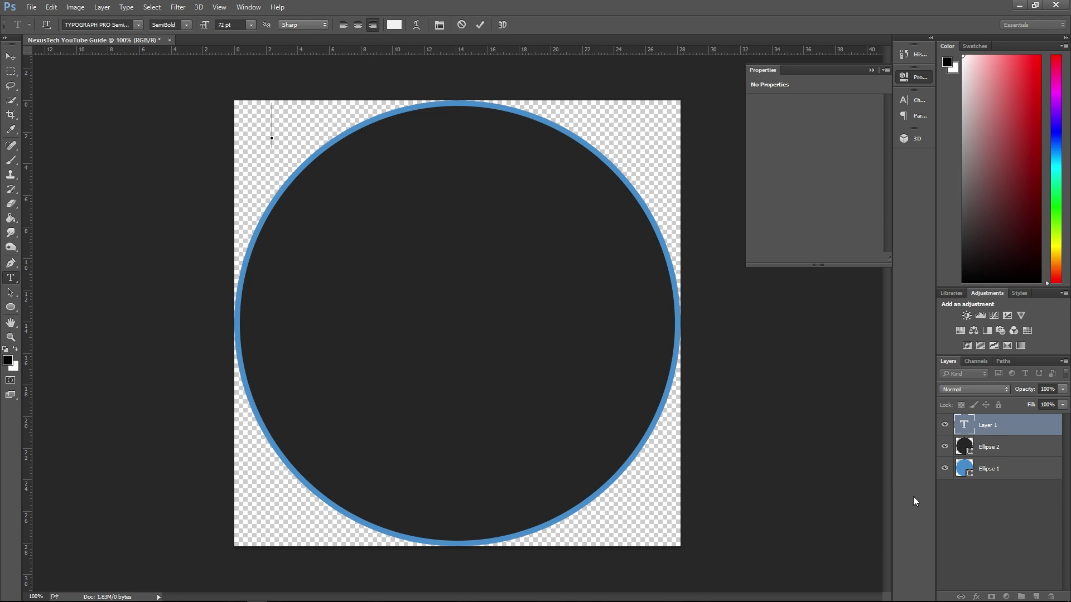
pyautogui.write('NexusT')
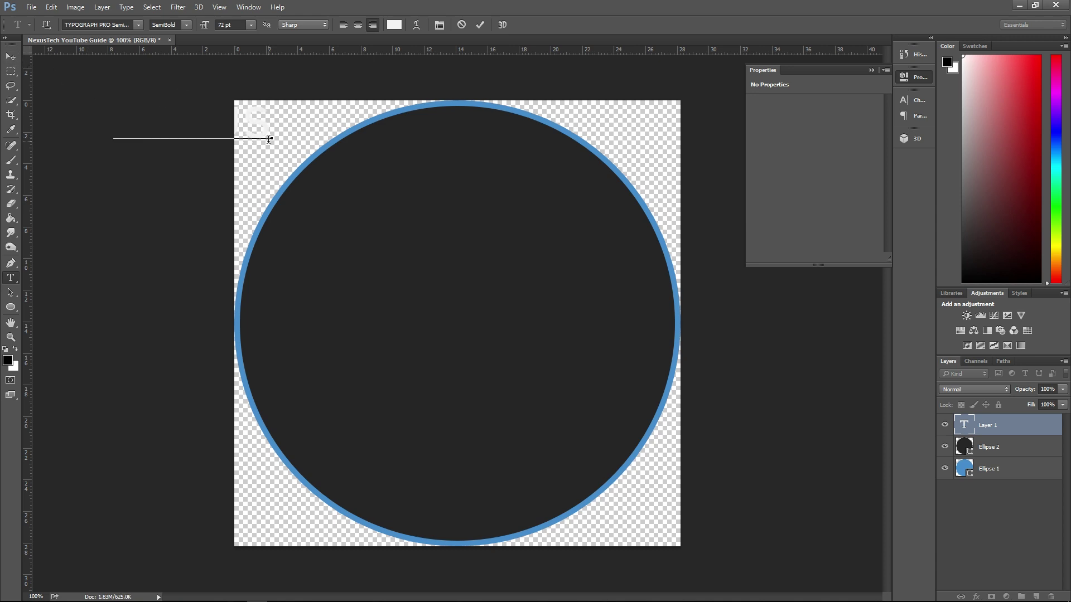
pyautogui.hotkey('ctrl', 'a')
pyautogui.write('R')
pyautogui.click(10, 56)
pyautogui.moveTo(265, 140); pyautogui.dragTo(484, 291)
# Scale YOUR to about 201 pt across the dark circle, then select its text
pyautogui.hotkey('ctrl', 't')
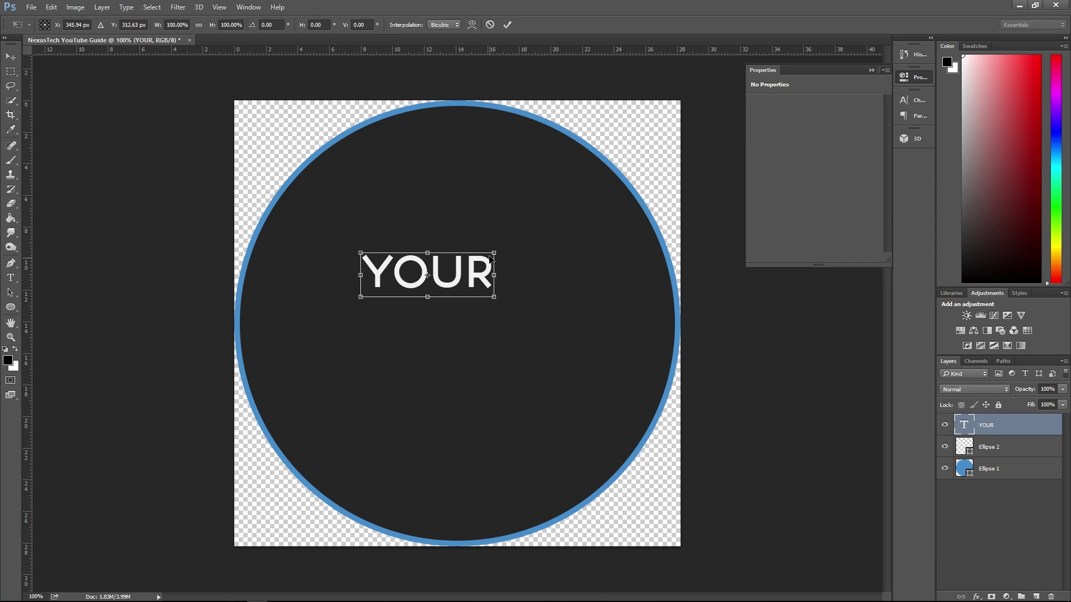
pyautogui.moveTo(494, 252); pyautogui.dragTo(744, 172)
pyautogui.moveTo(652, 223); pyautogui.dragTo(563, 268)
pyautogui.press('Return')
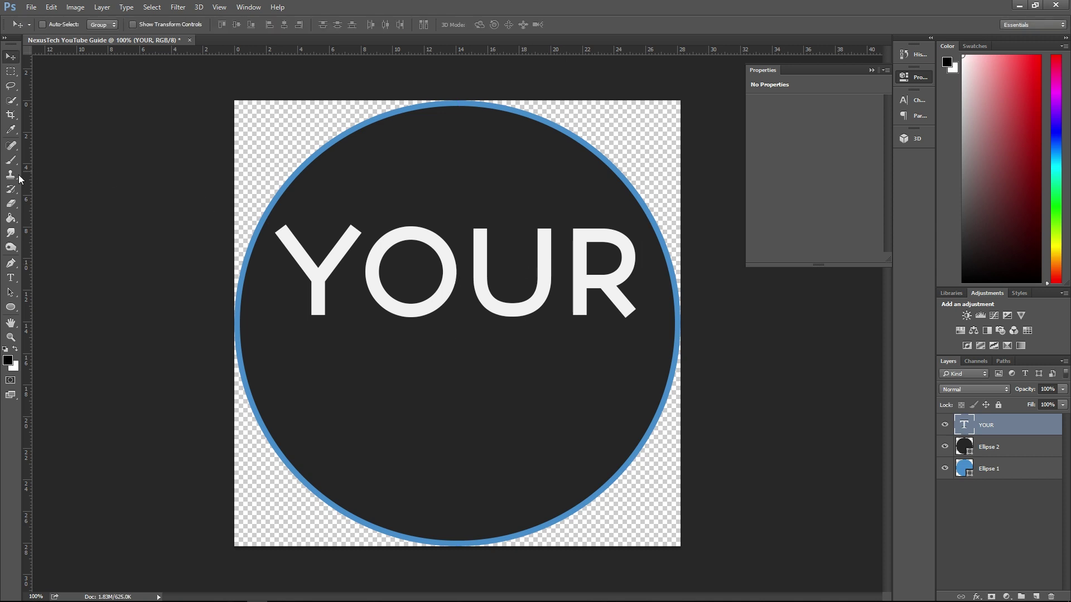
pyautogui.click(10, 277)
pyautogui.click(316, 278)
pyautogui.hotkey('ctrl', 'a')
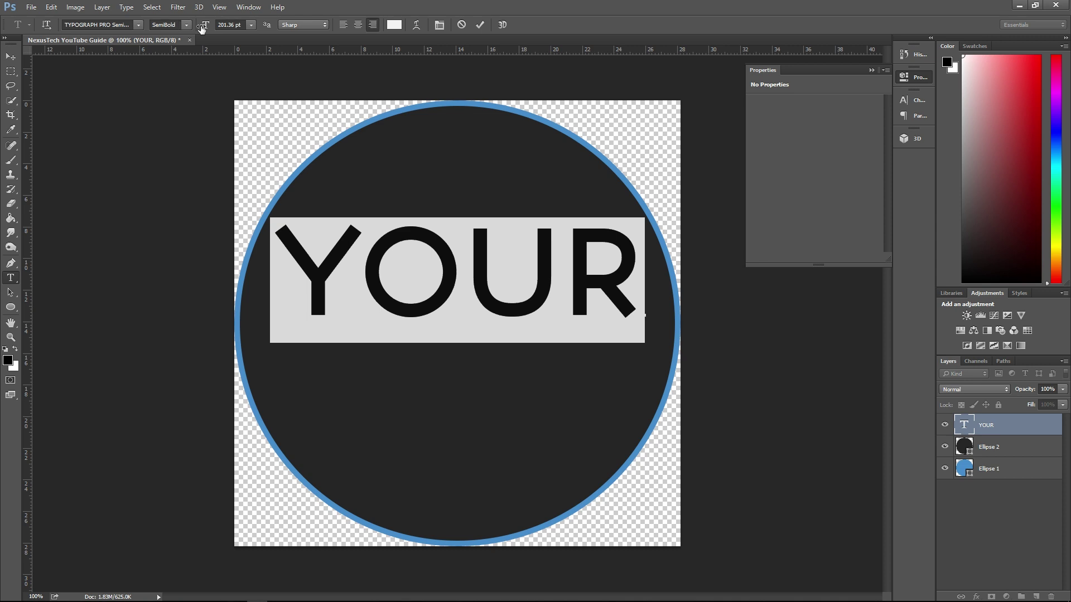
# Type 'NAME' below YOUR and set it to ExtraBold
pyautogui.click(15, 66)
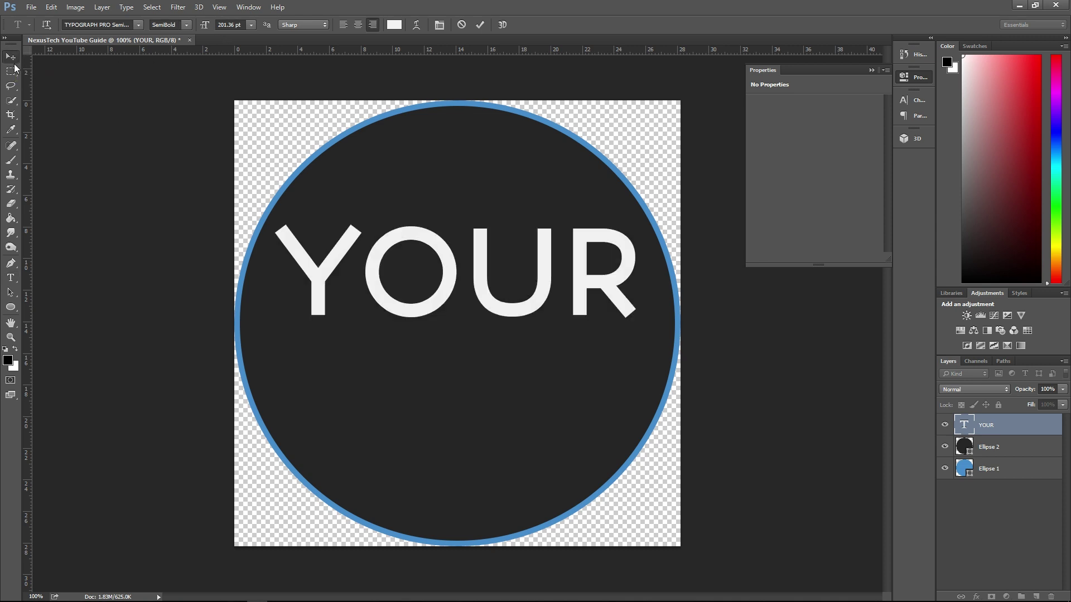
pyautogui.click(11, 279)
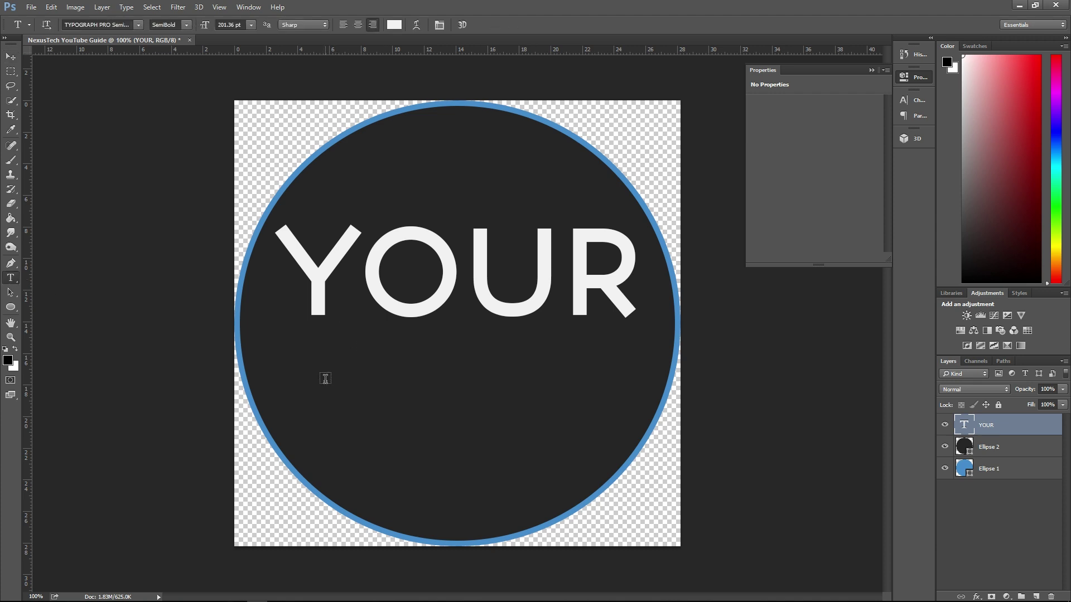
pyautogui.click(316, 392)
pyautogui.write('name')
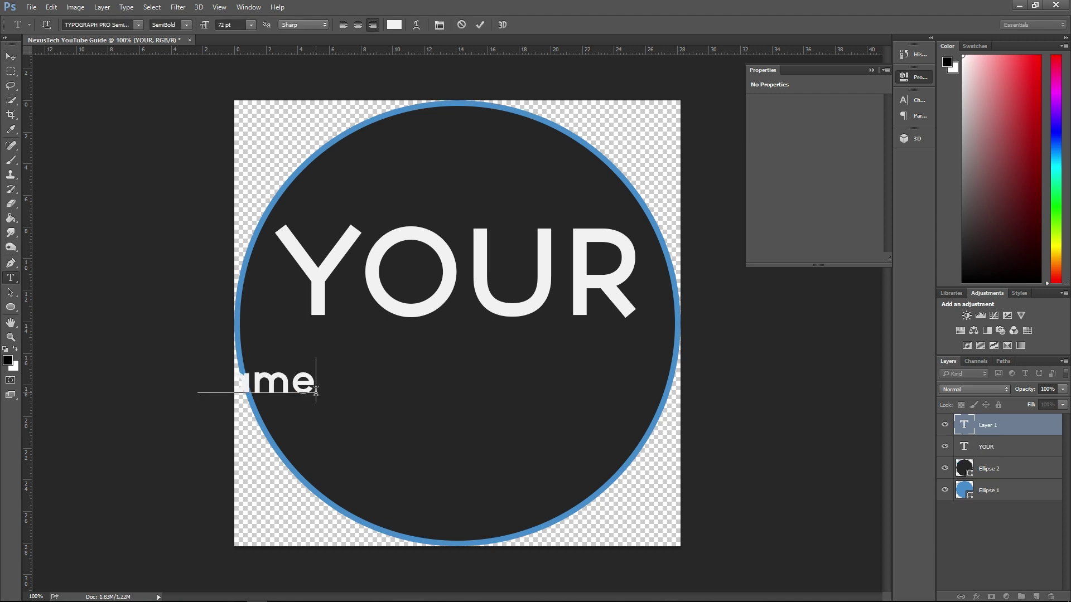
pyautogui.press('BackSpace')
pyautogui.press('BackSpace')
pyautogui.press('BackSpace')
pyautogui.press('BackSpace')
pyautogui.write('NAME')
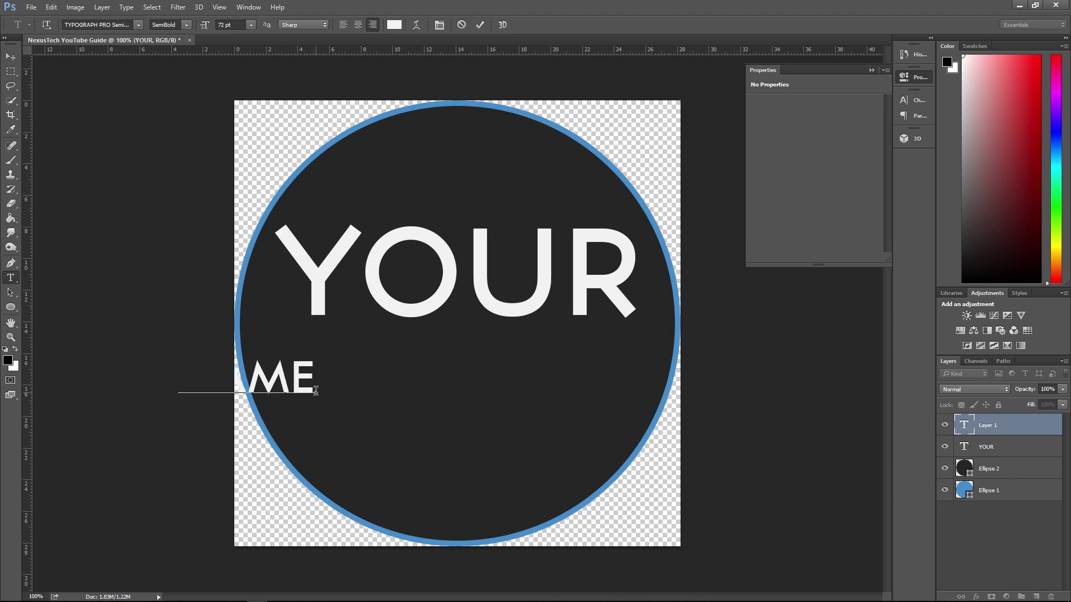
pyautogui.moveTo(315, 391); pyautogui.dragTo(97, 372)
pyautogui.click(186, 25)
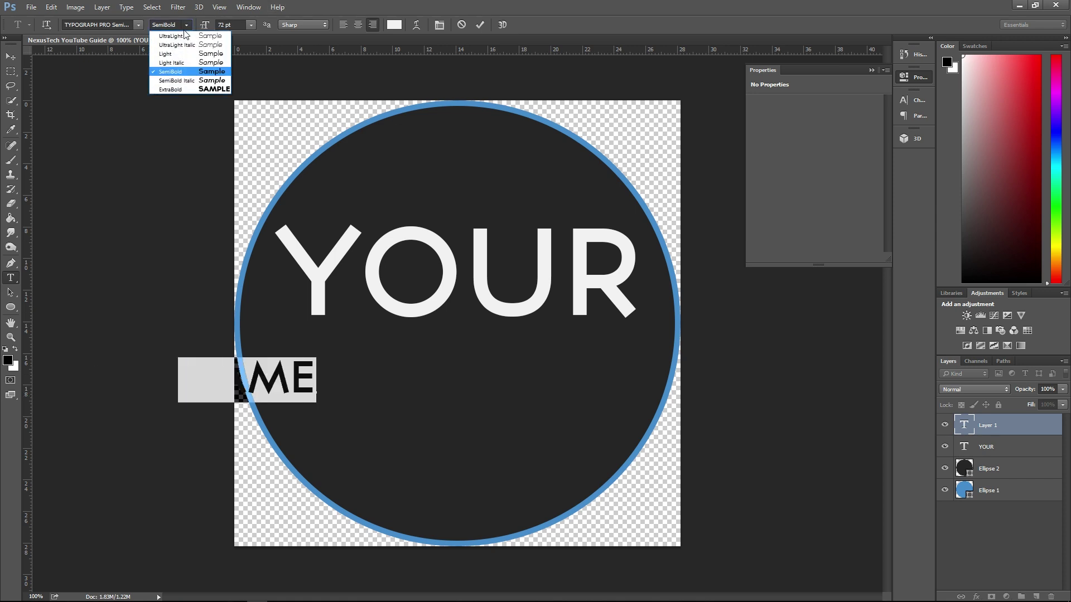
pyautogui.click(169, 90)
# Move NAME under YOUR and enlarge it to fill the circle's width
pyautogui.click(10, 56)
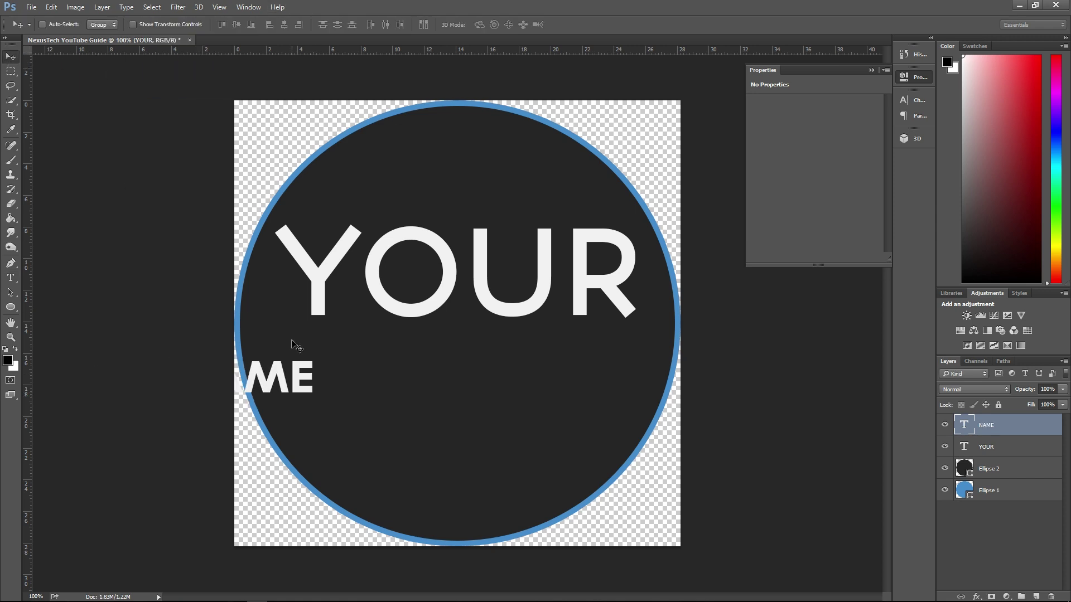
pyautogui.moveTo(272, 389); pyautogui.dragTo(491, 393)
pyautogui.hotkey('ctrl', 't')
pyautogui.moveTo(538, 363); pyautogui.dragTo(577, 361)
pyautogui.moveTo(647, 319); pyautogui.dragTo(615, 348)
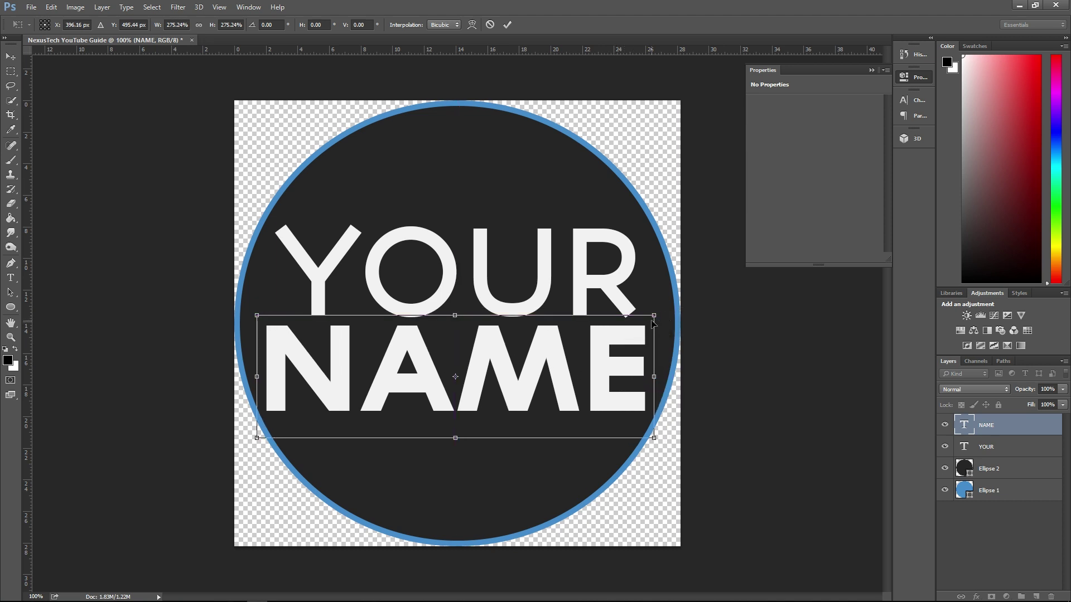
pyautogui.moveTo(653, 317); pyautogui.dragTo(656, 317)
pyautogui.press('Return')
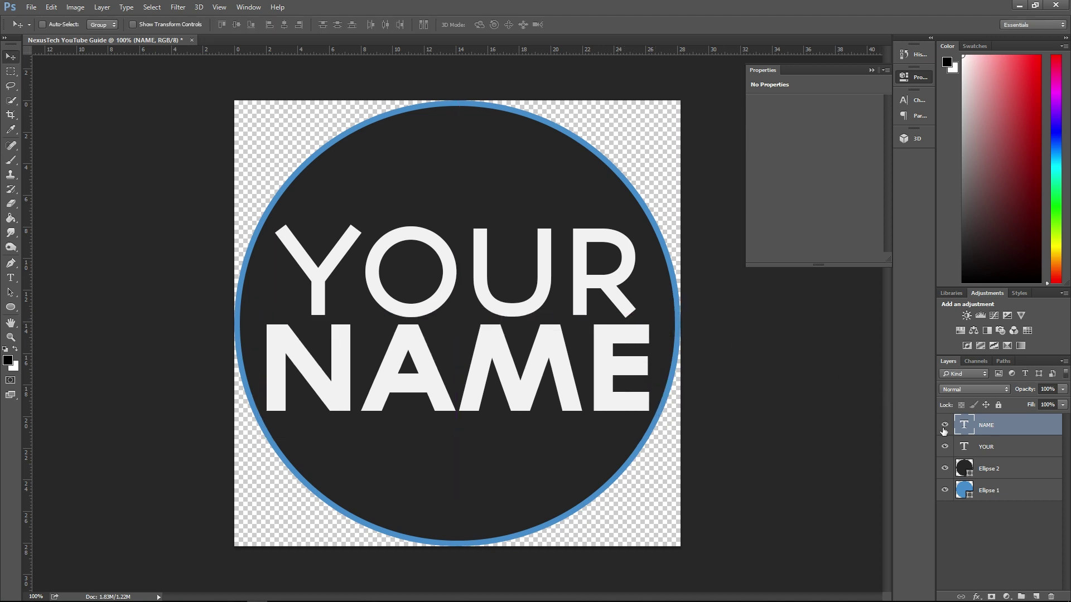
# Nudge YOUR into place above NAME and enlarge it slightly to match
pyautogui.click(984, 447)
pyautogui.moveTo(605, 272); pyautogui.dragTo(599, 268)
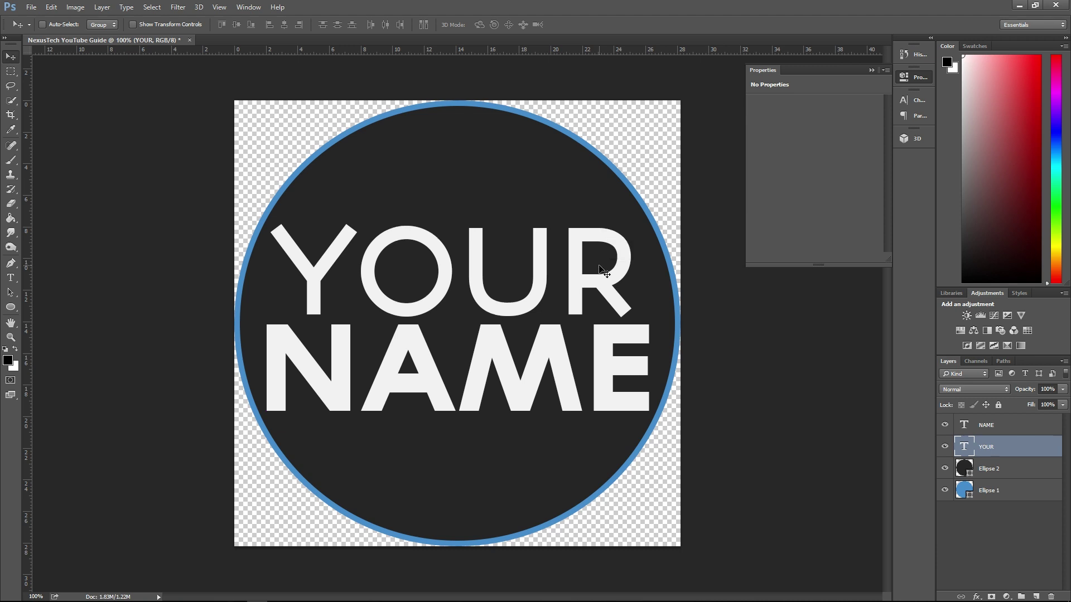
pyautogui.hotkey('ctrl', 't')
pyautogui.moveTo(640, 218); pyautogui.dragTo(658, 268)
pyautogui.press('Return')
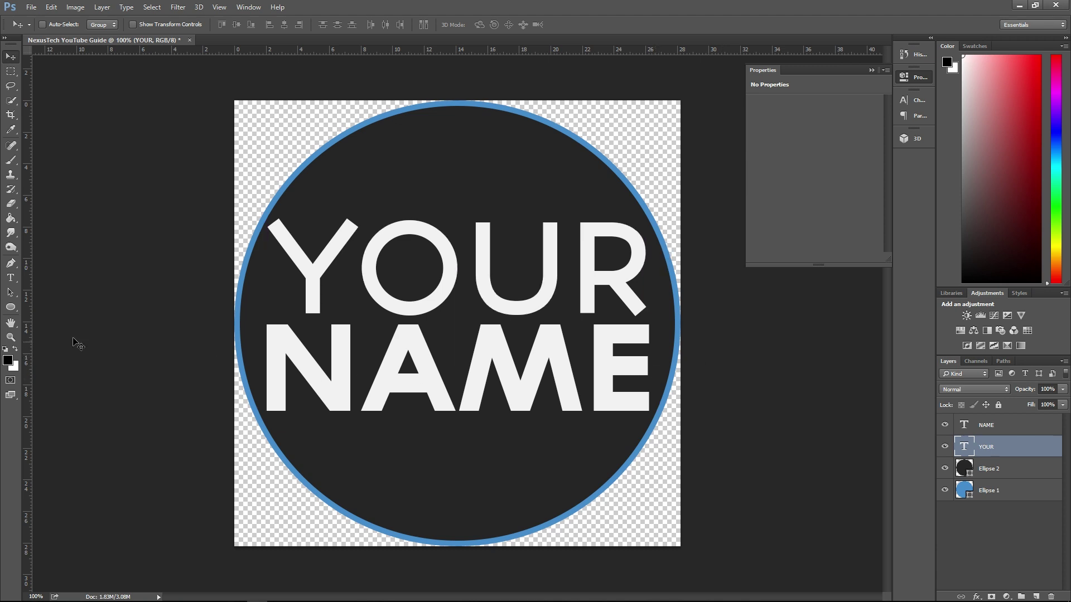
pyautogui.click(11, 277)
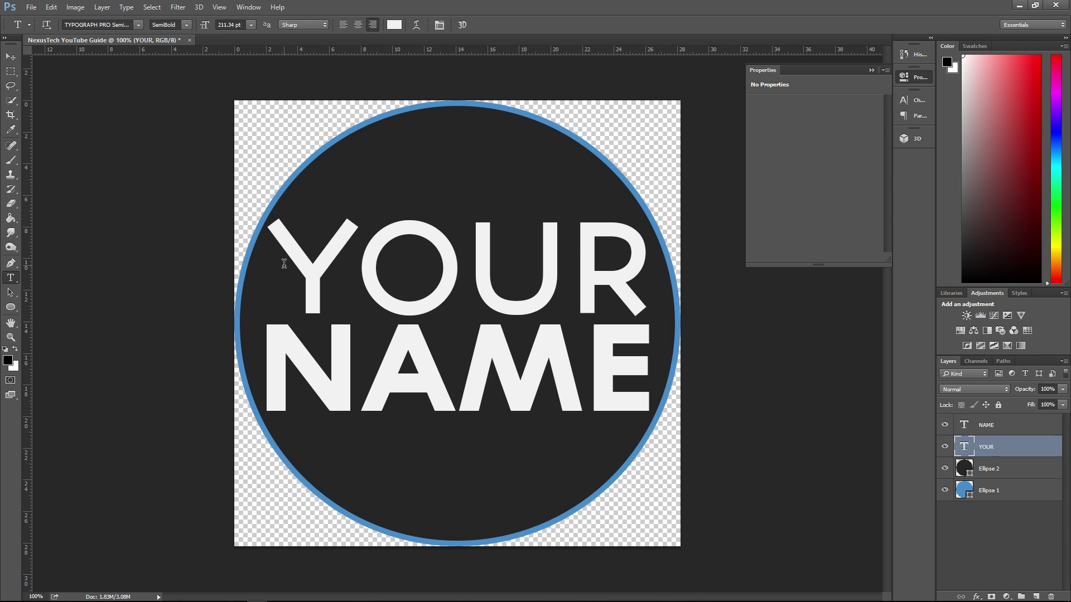
pyautogui.moveTo(284, 263); pyautogui.dragTo(625, 277)
pyautogui.moveTo(261, 279); pyautogui.dragTo(260, 278)
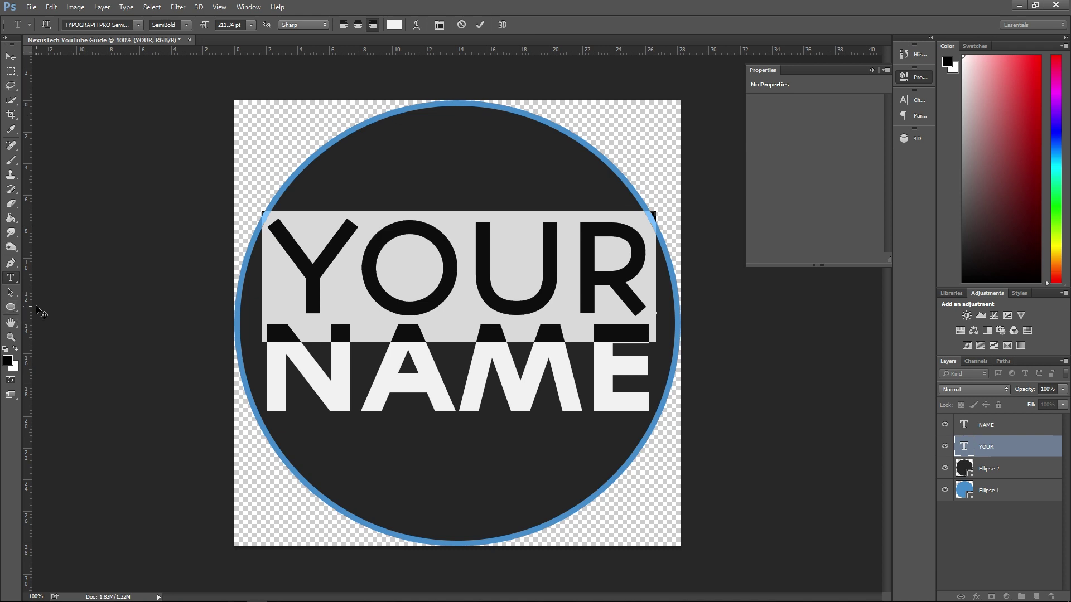
pyautogui.click(11, 56)
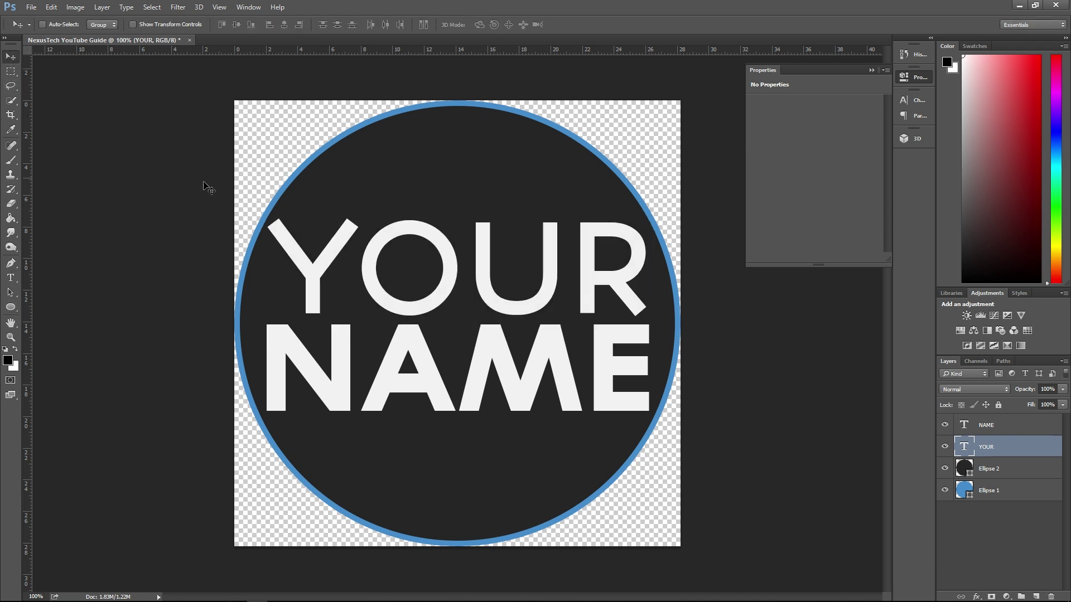
# Recolour the NAME letters with blue sampled from the circle's ring
pyautogui.click(11, 278)
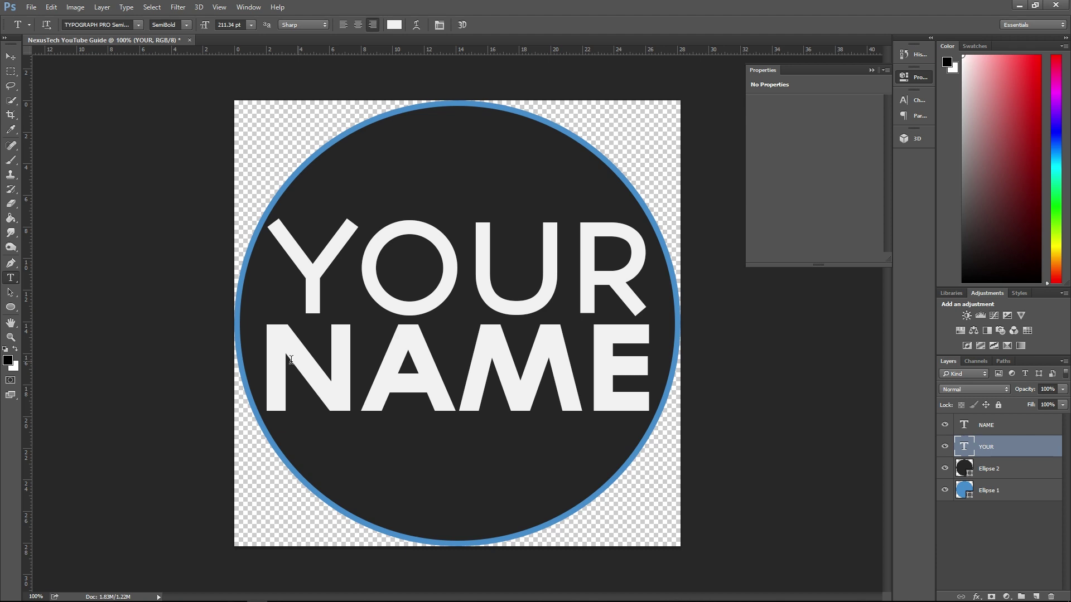
pyautogui.moveTo(274, 363); pyautogui.dragTo(652, 364)
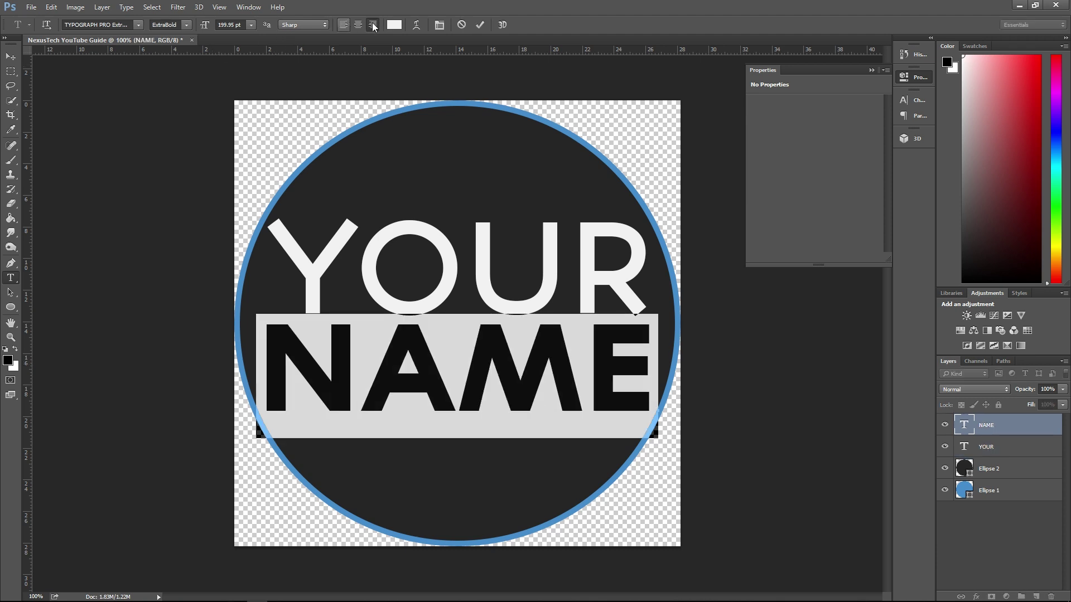
pyautogui.click(395, 25)
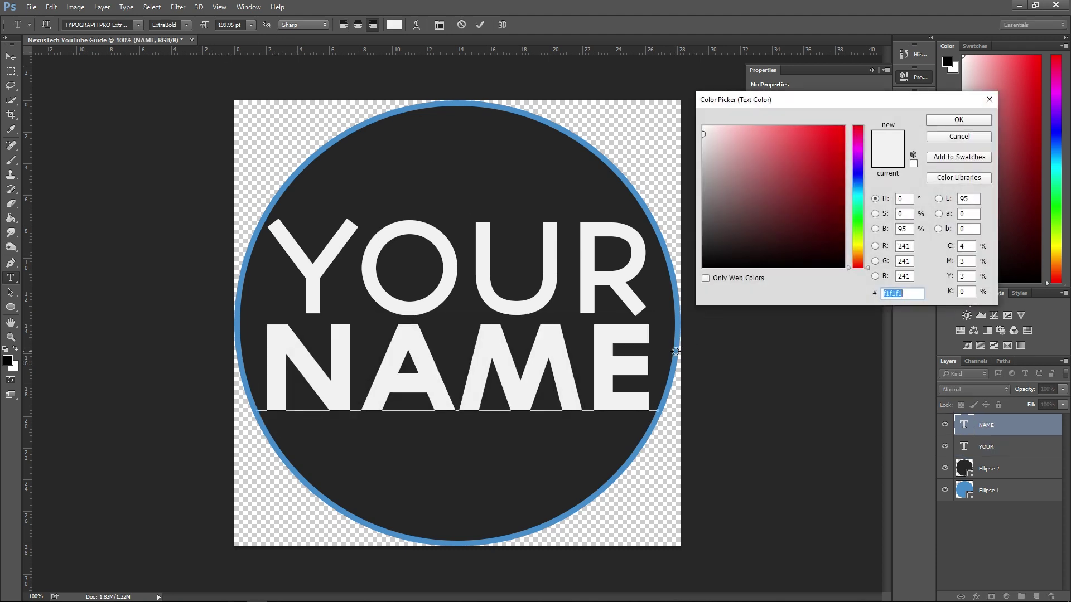
pyautogui.click(676, 351)
pyautogui.click(940, 124)
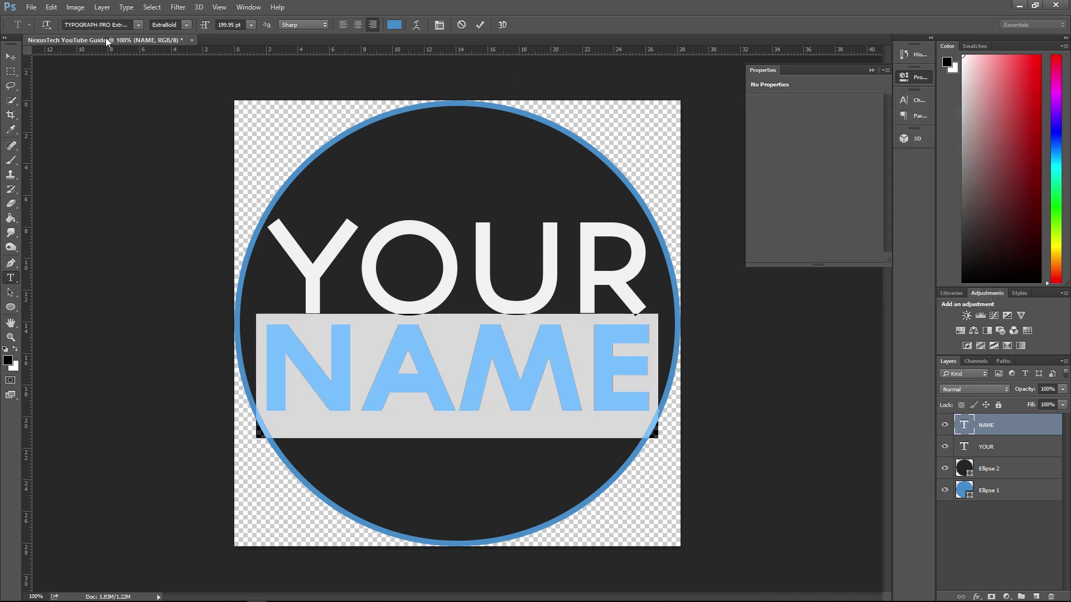
pyautogui.click(10, 56)
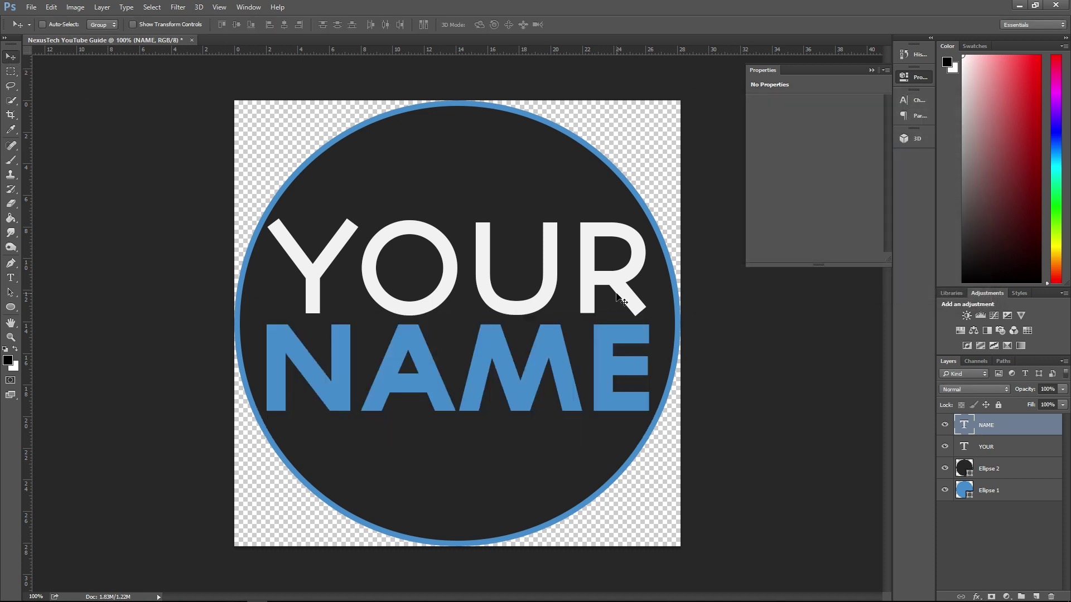
# Enable Drop Shadow on NAME, briefly trying and removing Bevel, Satin and Color Overlay
pyautogui.doubleClick(1020, 427)
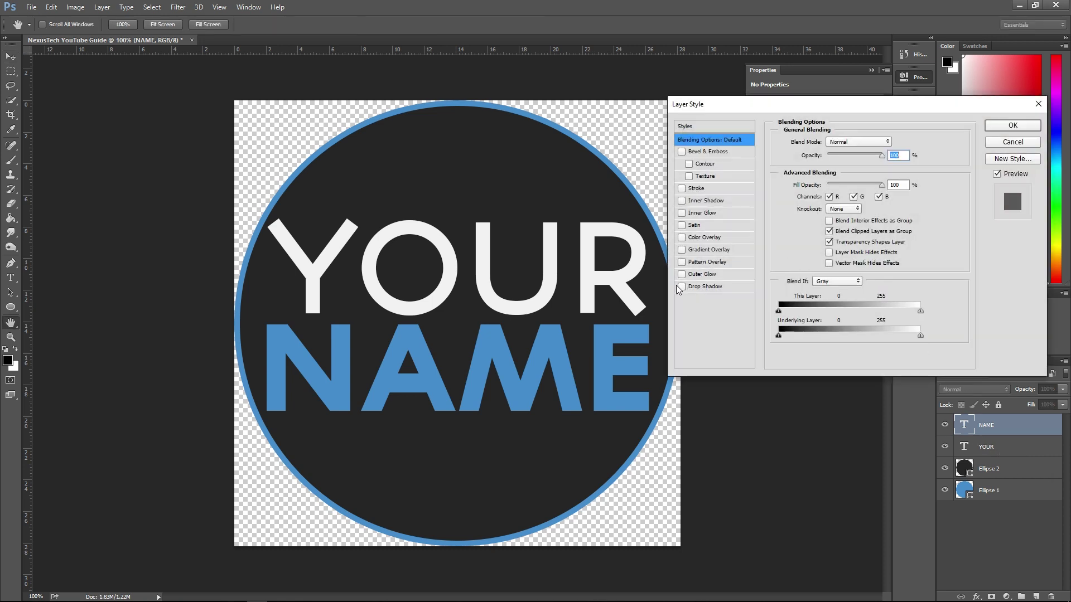
pyautogui.click(727, 287)
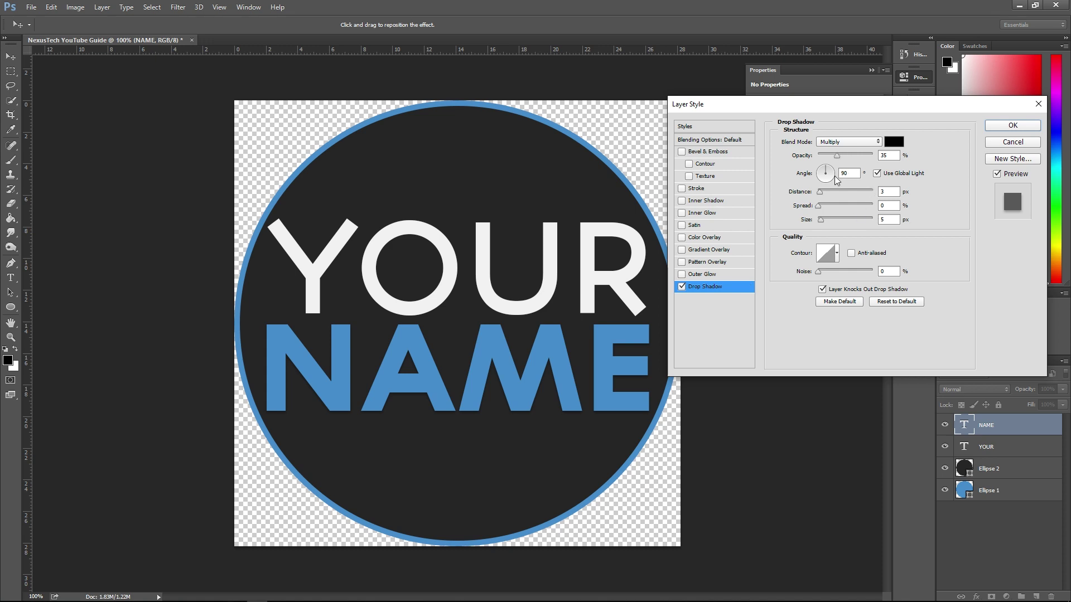
pyautogui.click(682, 152)
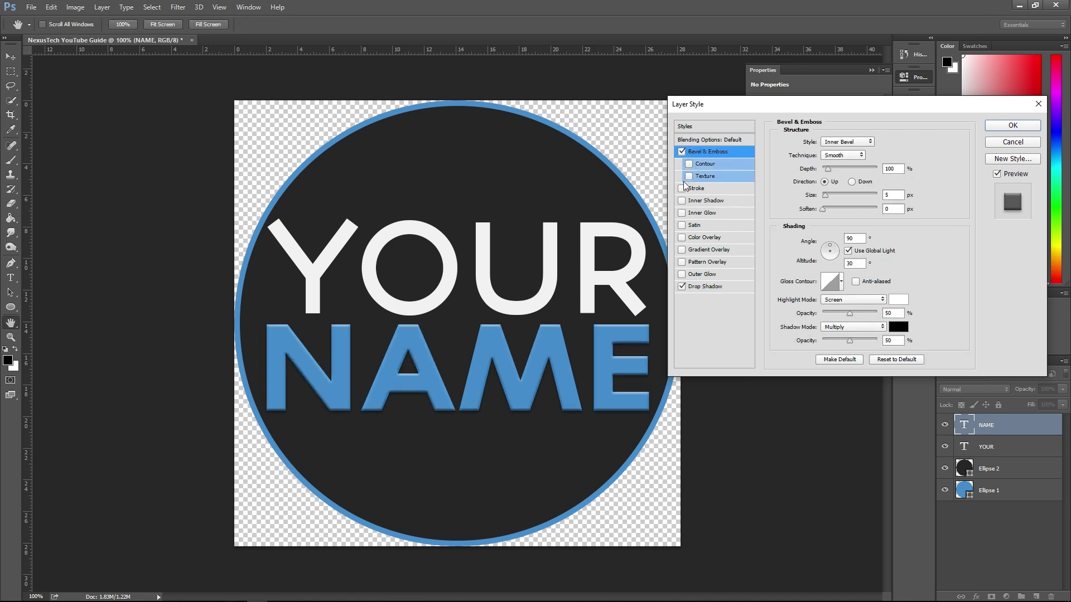
pyautogui.click(682, 225)
pyautogui.click(682, 238)
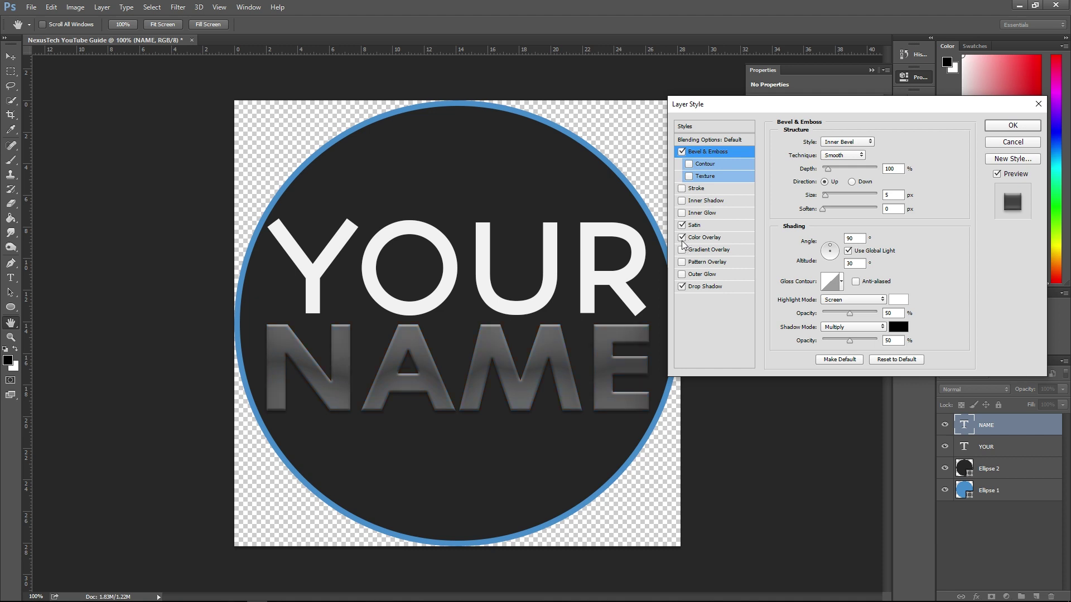
pyautogui.click(682, 238)
pyautogui.click(681, 225)
pyautogui.click(681, 151)
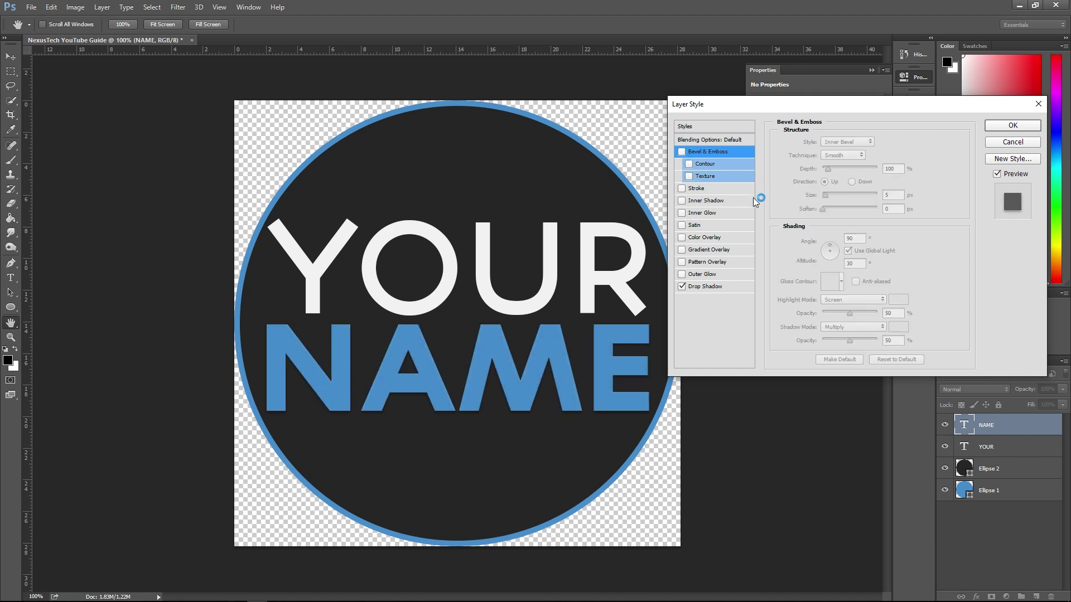
# Set the drop shadow distance to 11 px with 10% spread and apply it
pyautogui.click(731, 287)
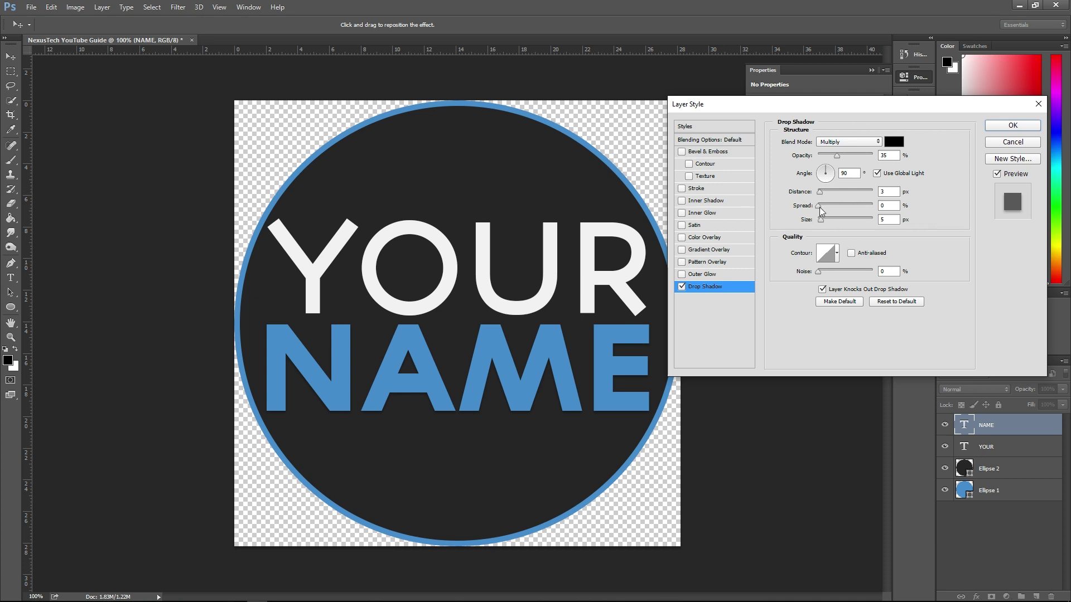
pyautogui.moveTo(822, 192); pyautogui.dragTo(823, 209)
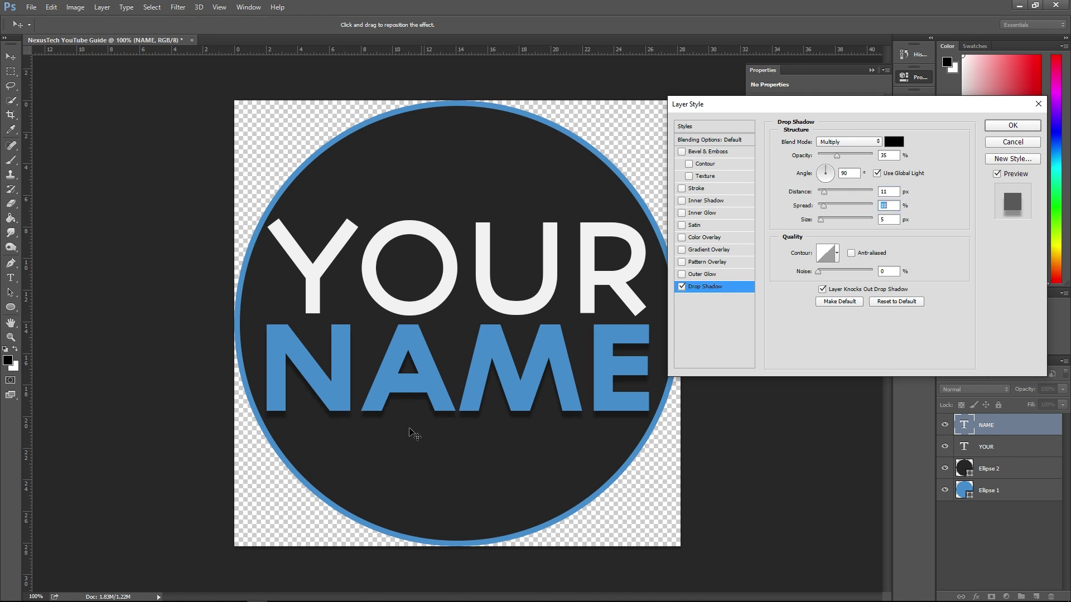
pyautogui.click(683, 289)
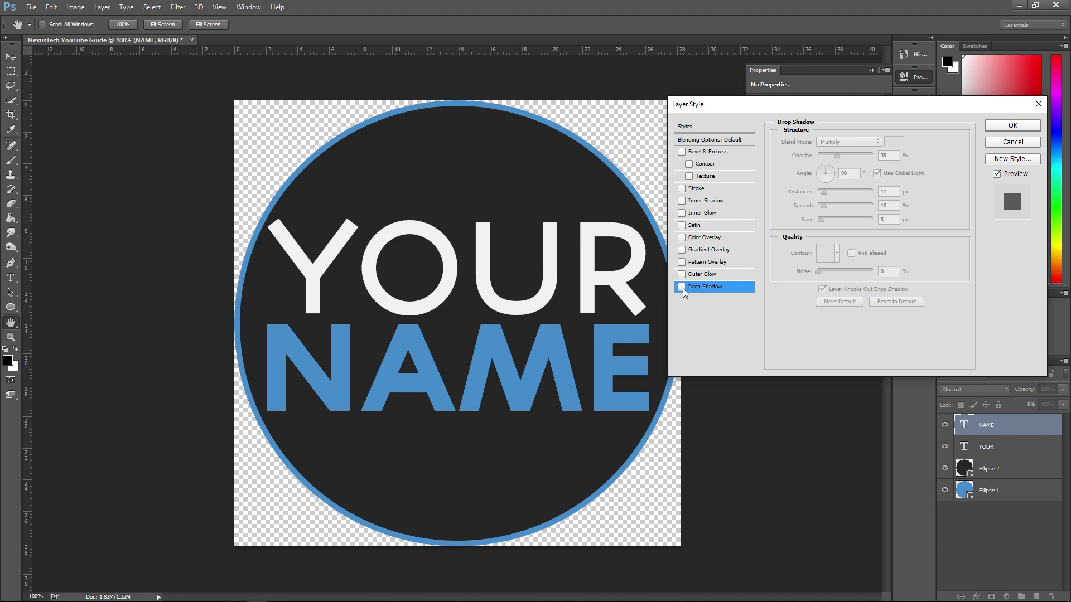
pyautogui.click(683, 288)
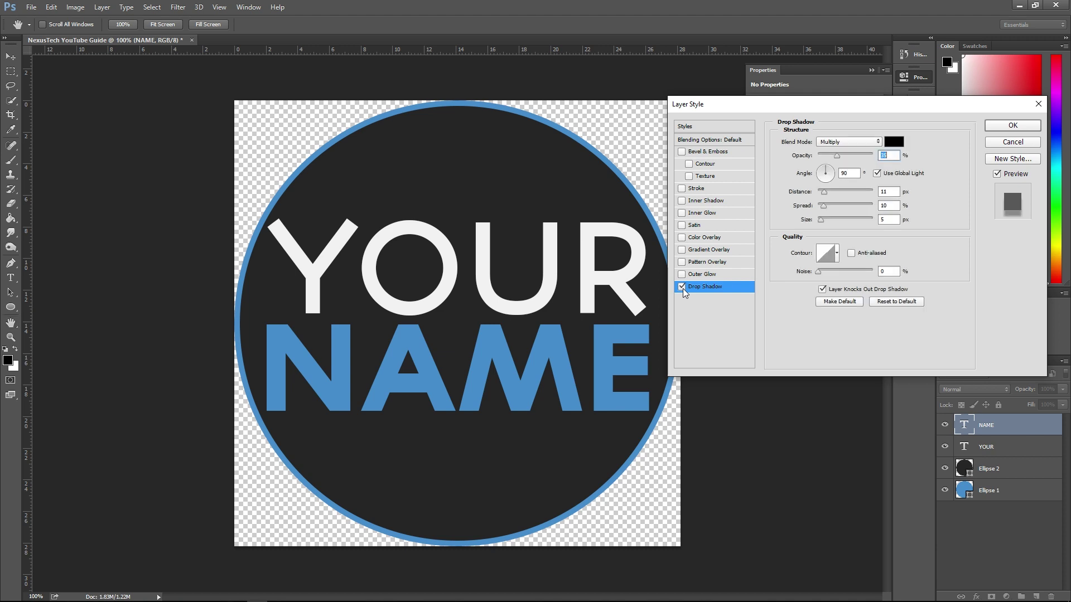
pyautogui.click(1002, 126)
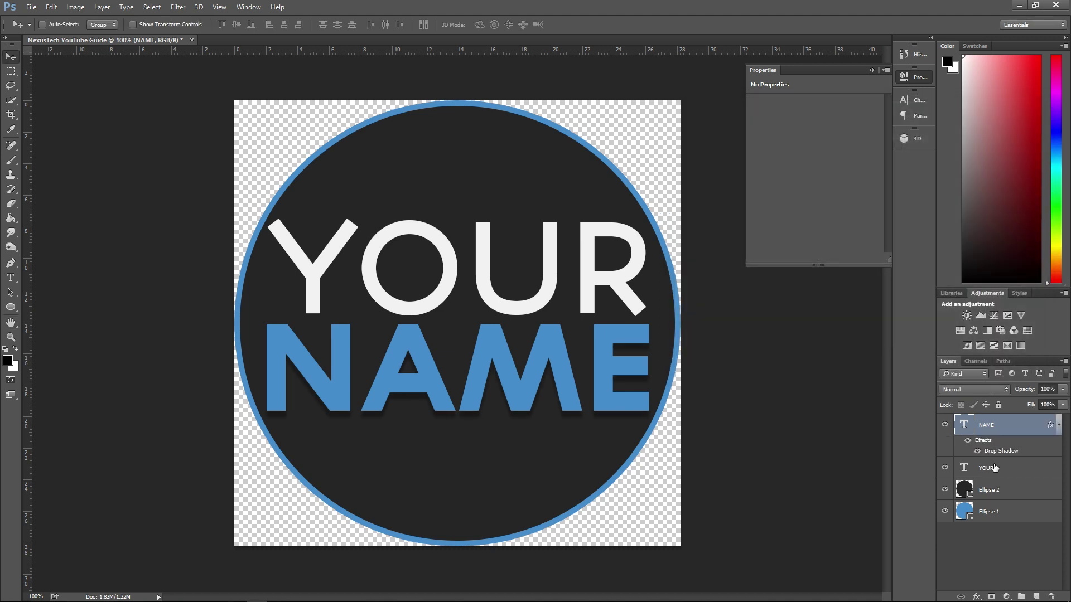
# Give YOUR a Multiply inner shadow at 50% opacity with 7 px distance
pyautogui.doubleClick(995, 467)
pyautogui.click(1044, 463)
pyautogui.doubleClick(1012, 459)
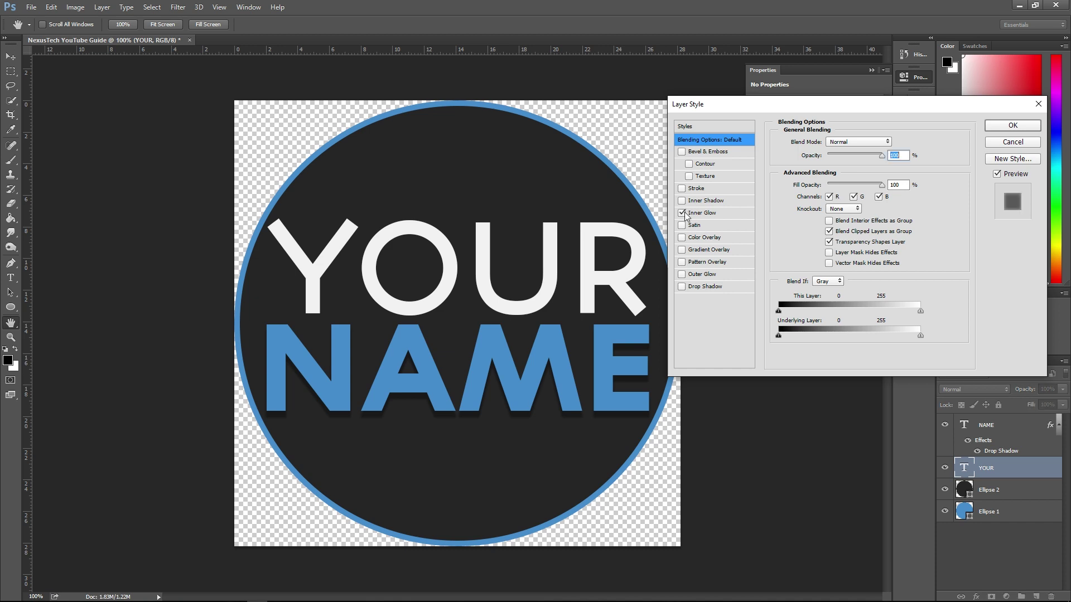
pyautogui.click(682, 201)
pyautogui.click(750, 204)
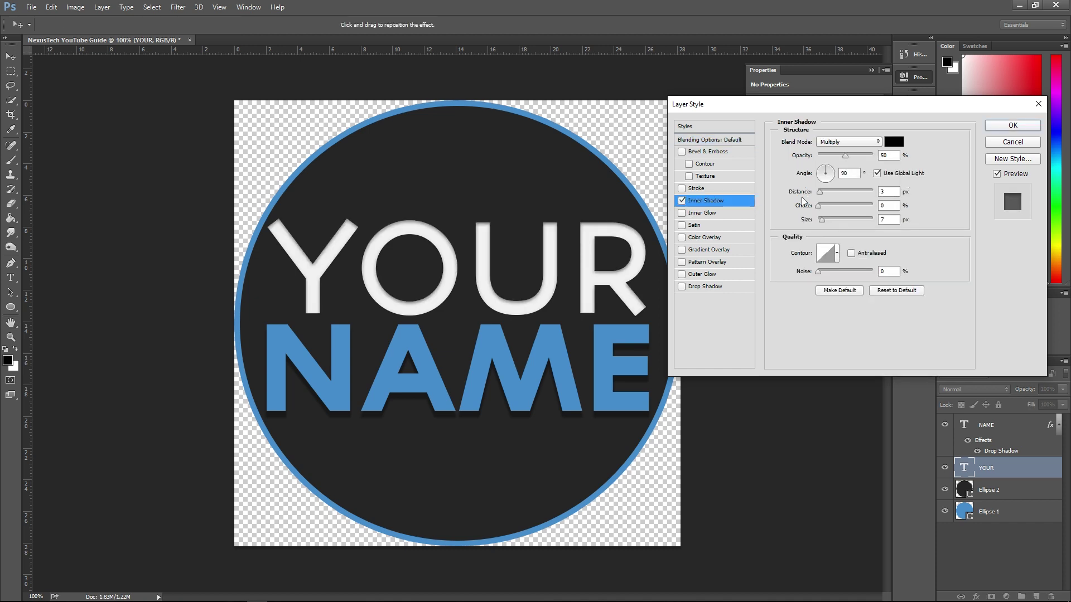
pyautogui.moveTo(821, 193); pyautogui.dragTo(821, 204)
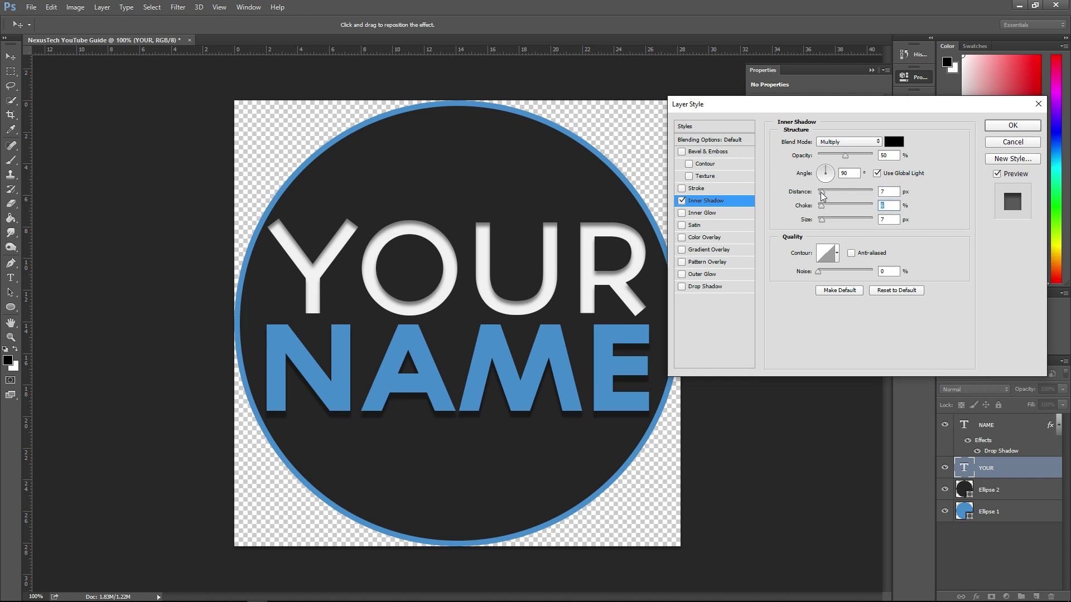
pyautogui.click(1002, 127)
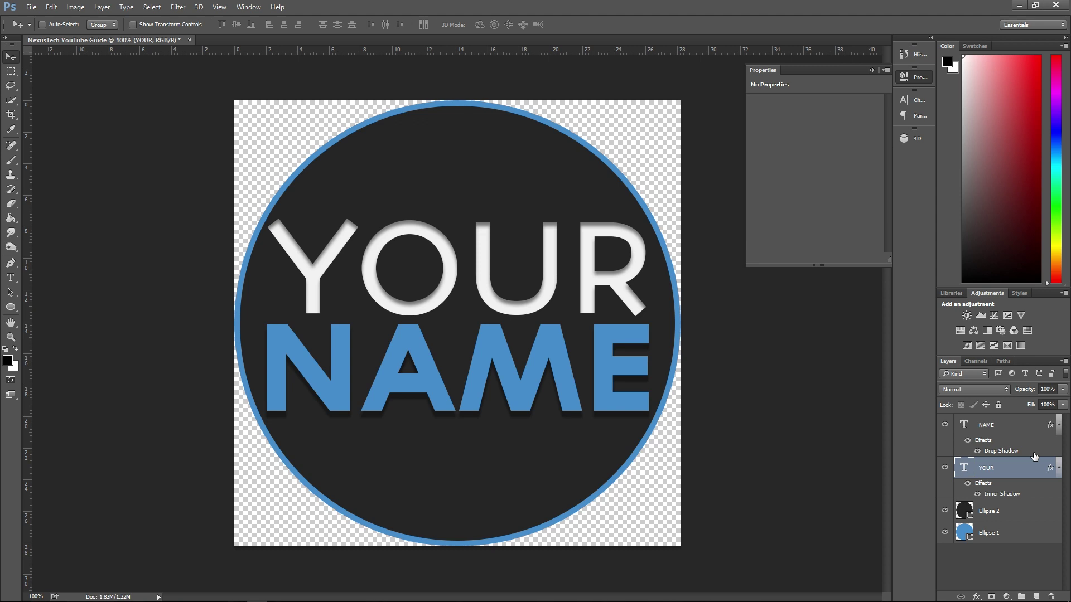
# Open Ellipse 2's layer styles, trying then removing Stroke and Outer Glow
pyautogui.click(1015, 518)
pyautogui.doubleClick(1014, 518)
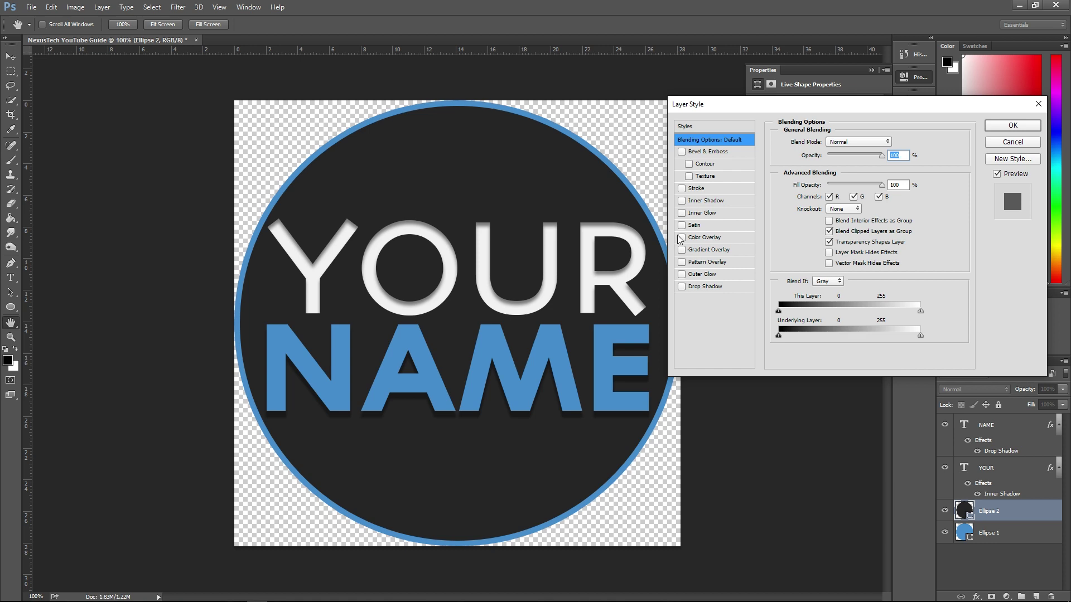
pyautogui.click(682, 189)
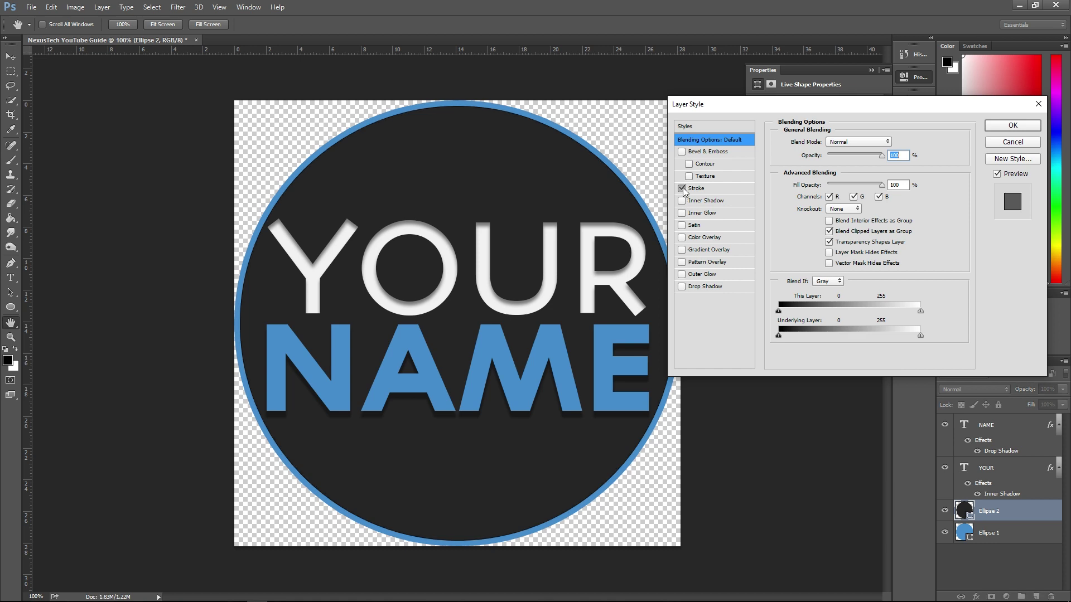
pyautogui.click(682, 188)
pyautogui.click(682, 274)
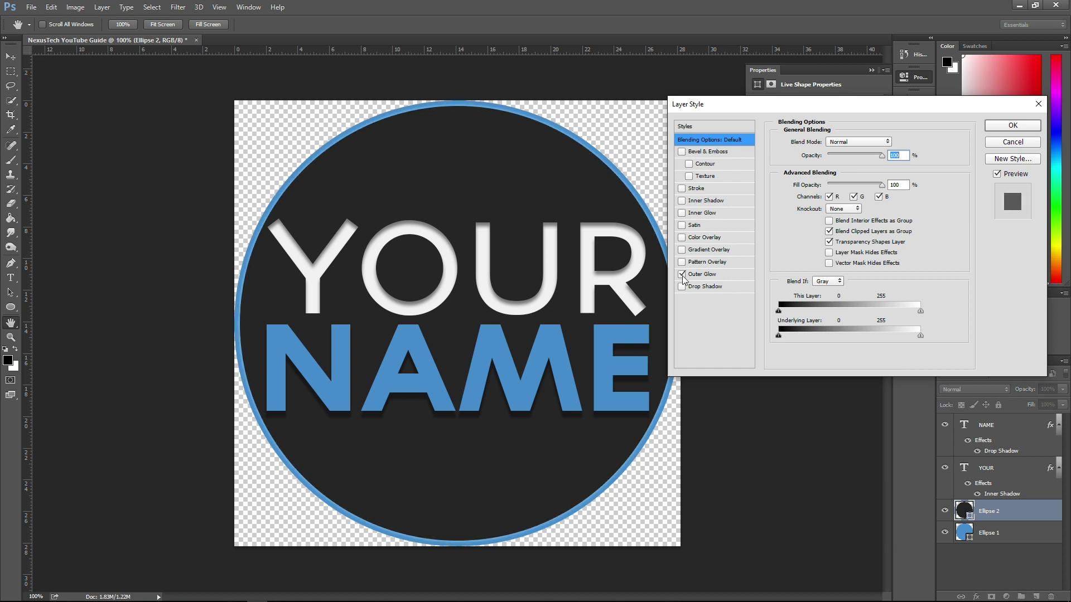
pyautogui.click(708, 272)
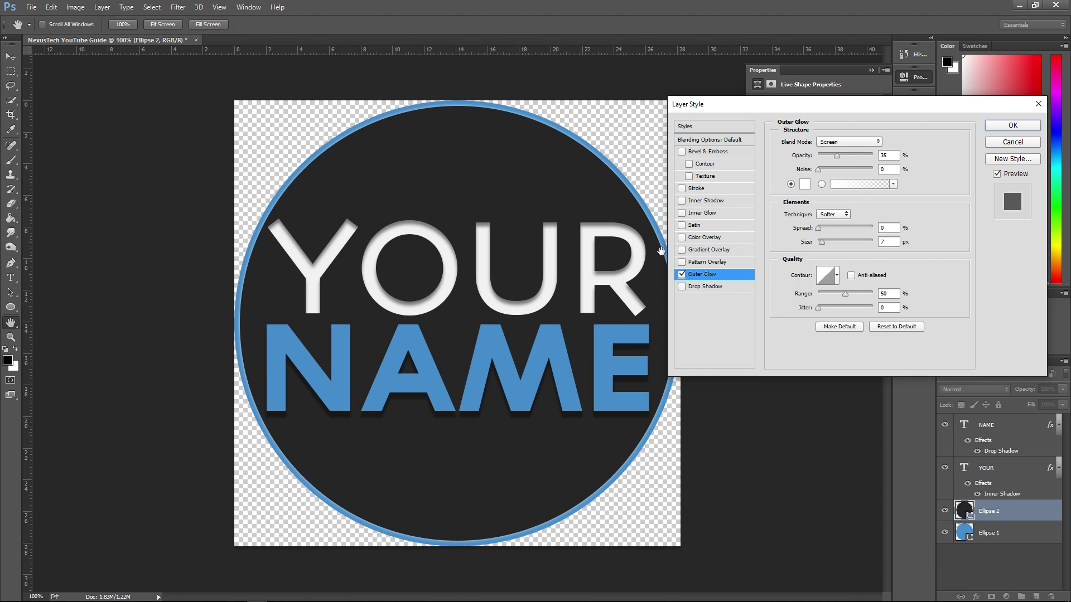
pyautogui.click(682, 274)
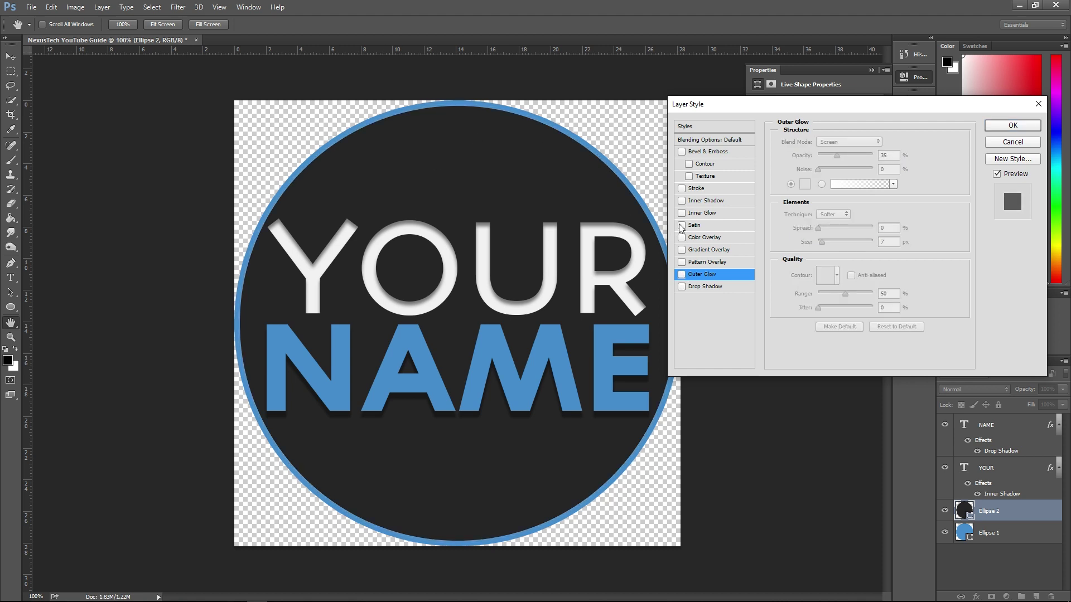
# Add a Multiply Satin effect to the dark circle with distance 57 px
pyautogui.click(682, 226)
pyautogui.click(681, 213)
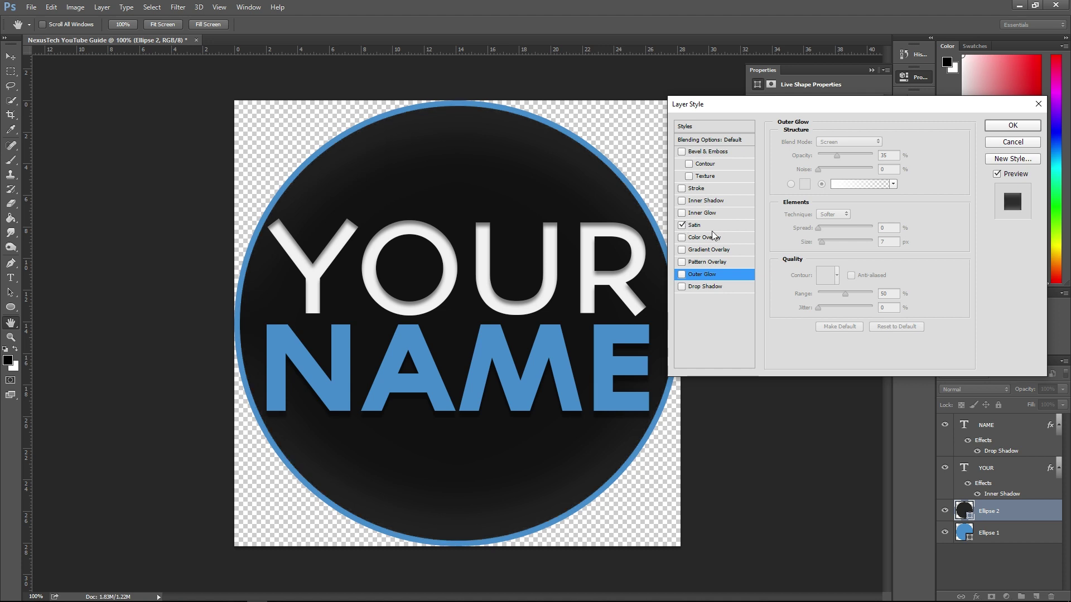
pyautogui.click(712, 226)
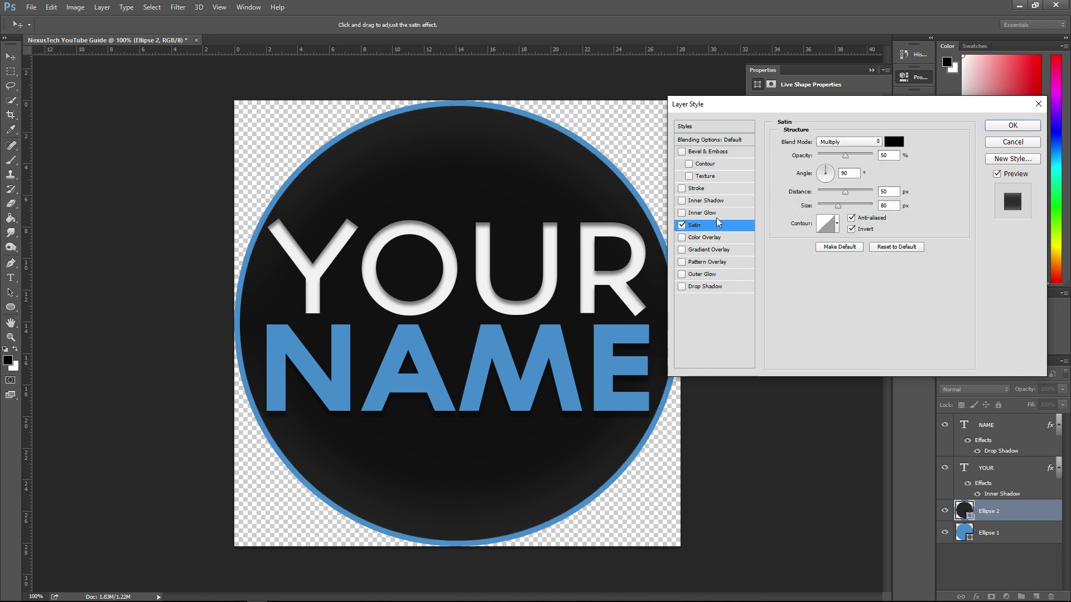
pyautogui.moveTo(846, 193)
pyautogui.mouseDown()
pyautogui.moveTo(850, 208)
pyautogui.moveTo(848, 196)
pyautogui.mouseUp()
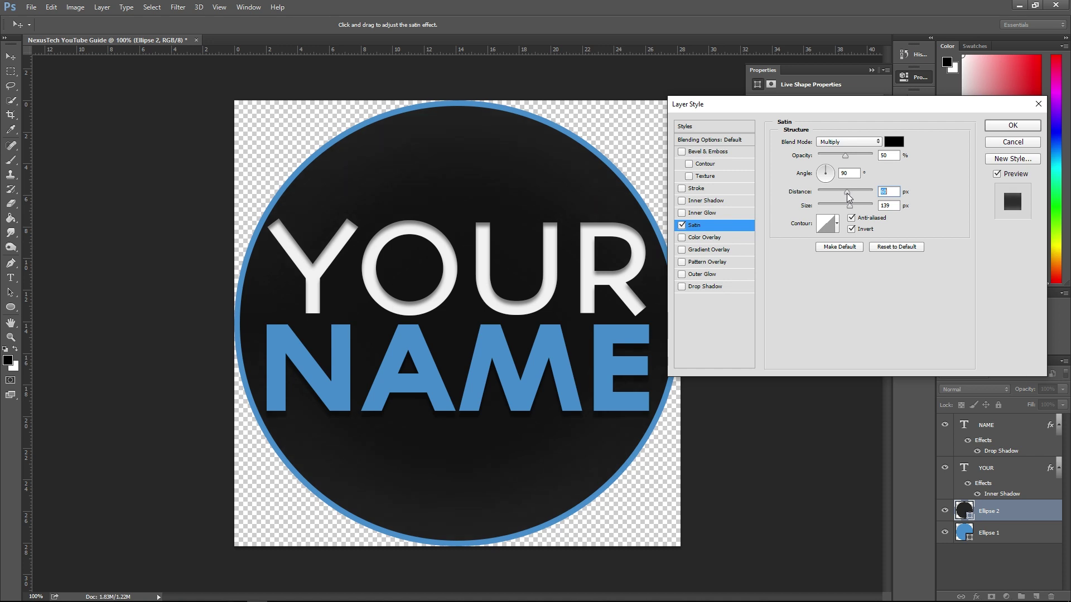
pyautogui.click(1012, 126)
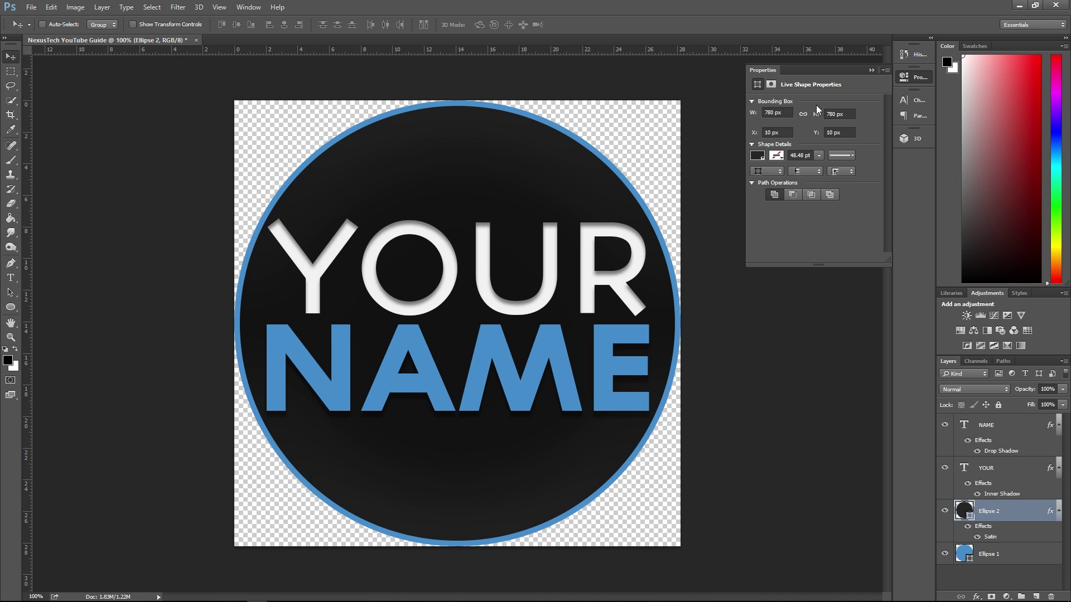
# Collapse the properties panel and the layers' effect lists, leaving NAME active
pyautogui.click(871, 70)
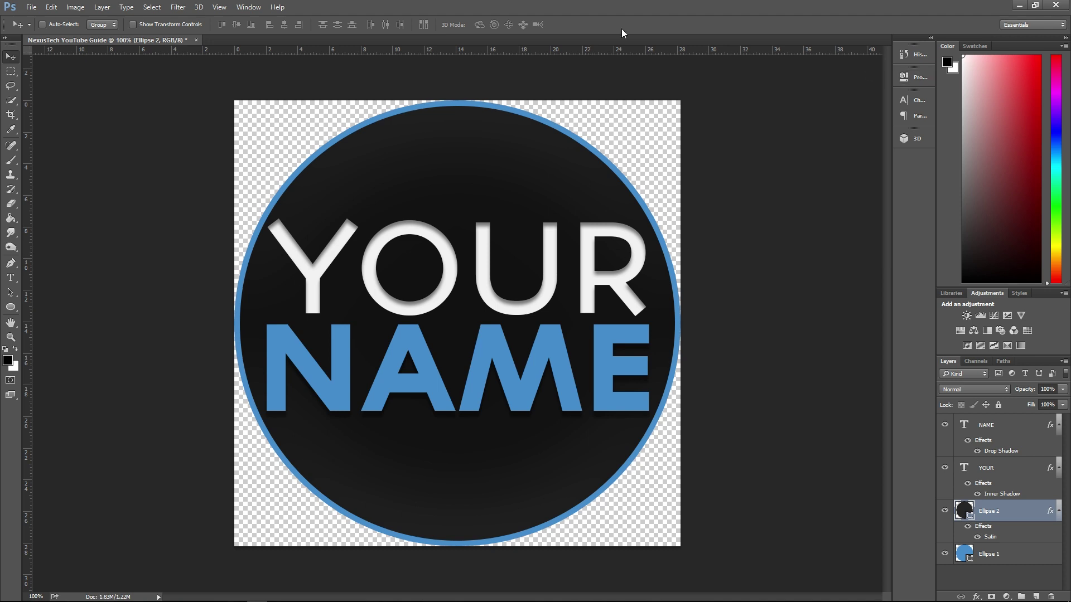
pyautogui.click(1059, 468)
pyautogui.click(1059, 489)
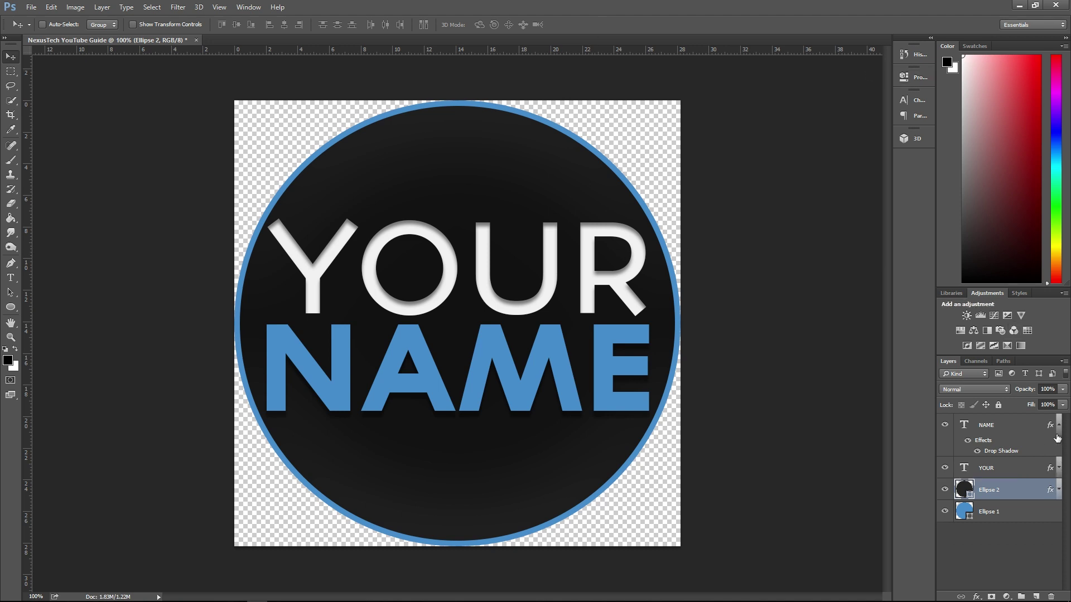
pyautogui.click(1051, 432)
pyautogui.click(1059, 425)
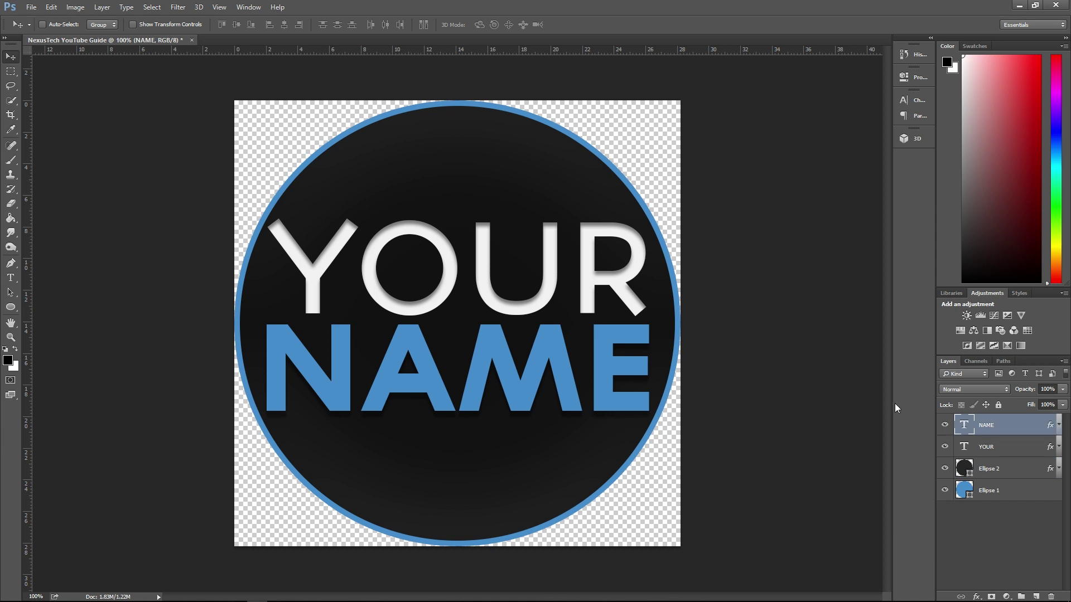
# Export the design as NexusTech YouTube Guide.png, accepting the default PNG compression options
pyautogui.click(31, 7)
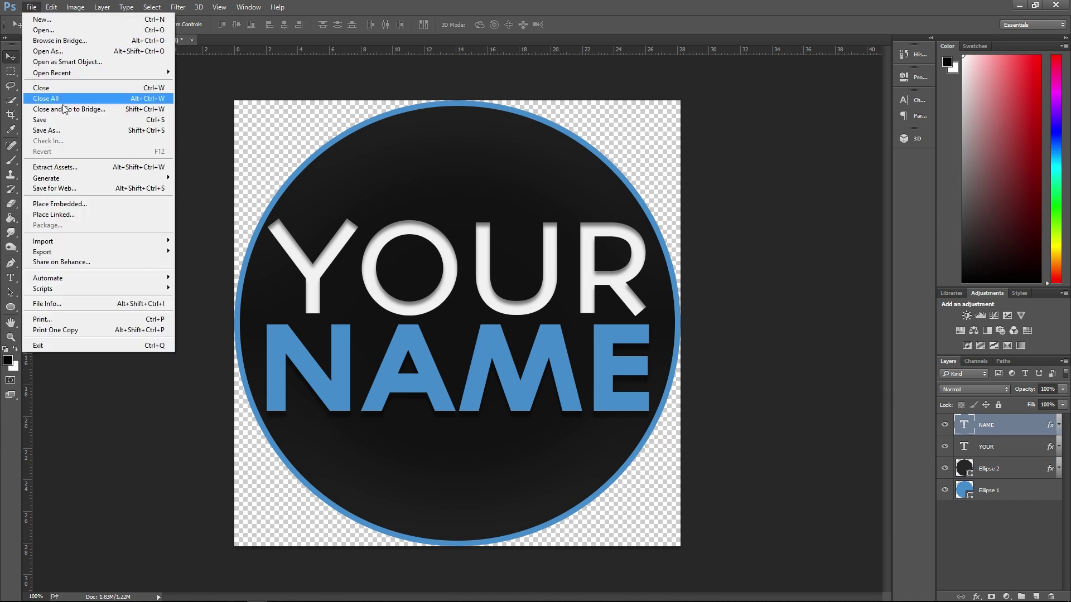
pyautogui.click(53, 129)
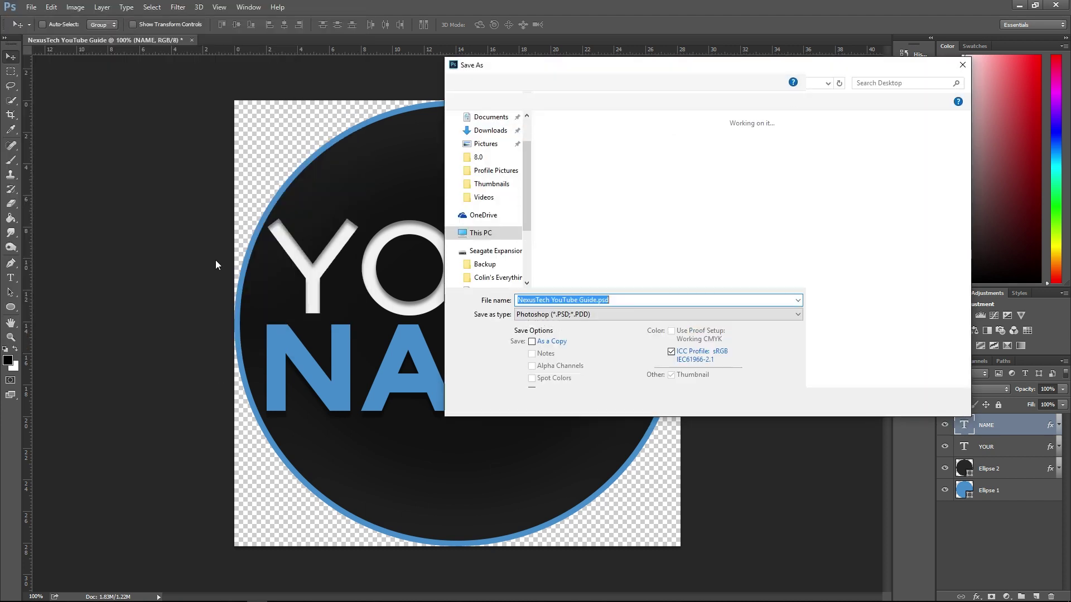
pyautogui.click(569, 314)
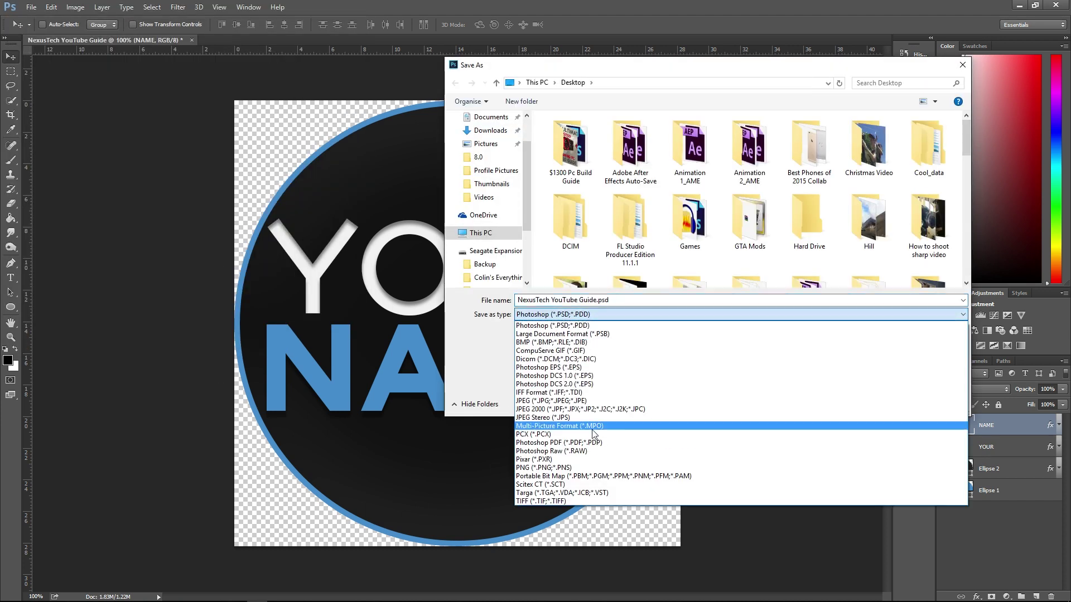
pyautogui.click(571, 467)
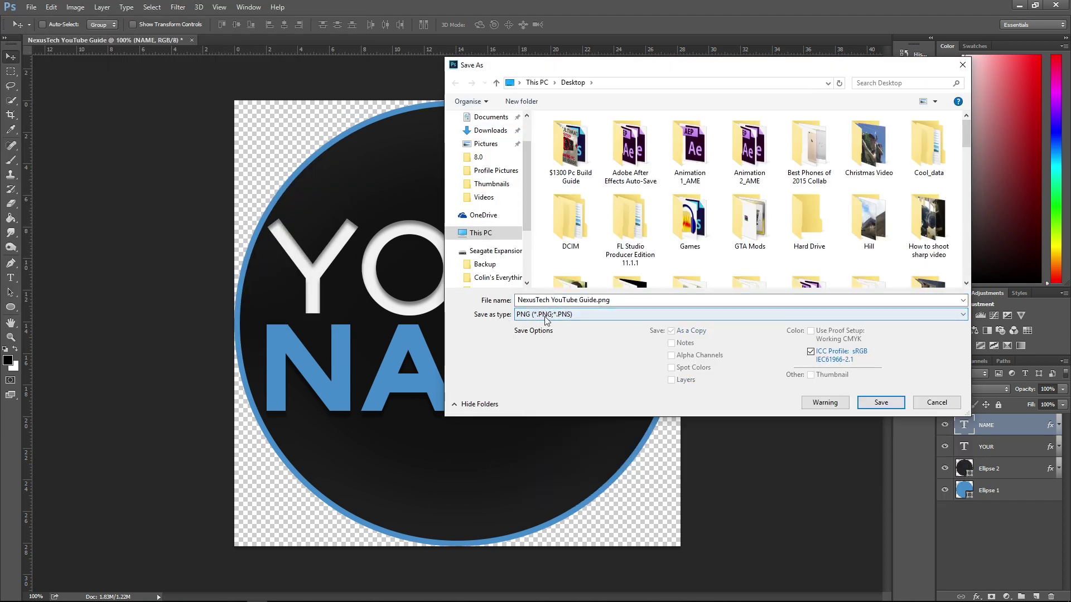
pyautogui.click(880, 404)
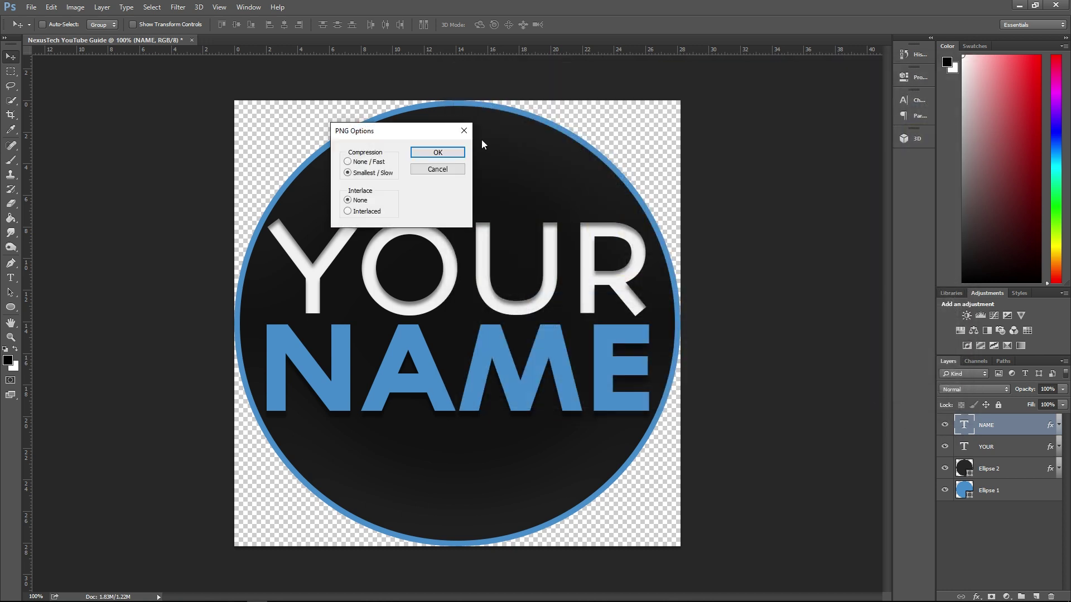
pyautogui.click(437, 152)
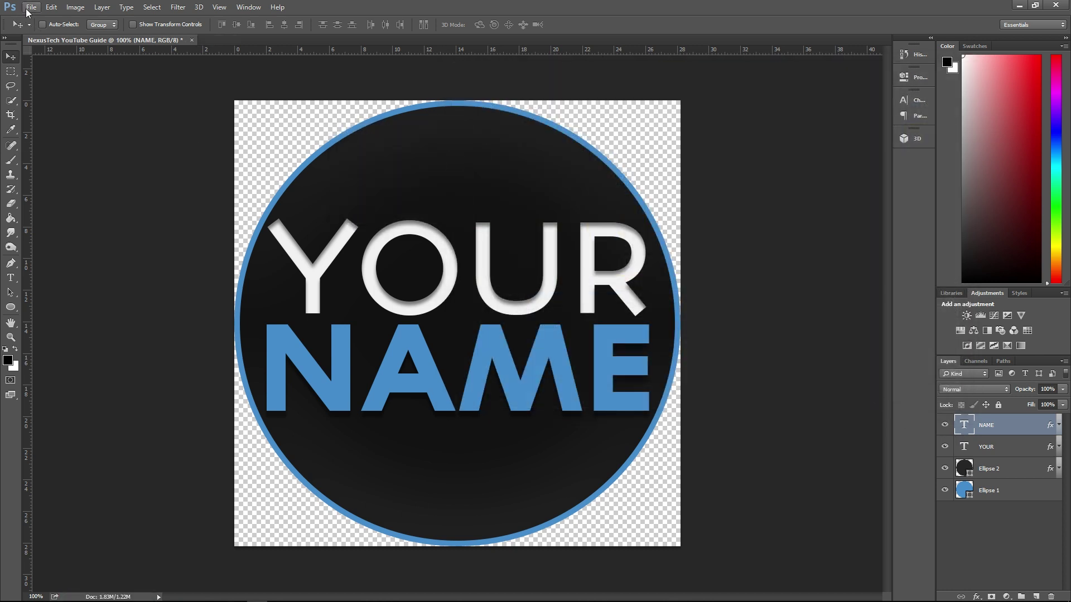
# Save the layered Photoshop document as well
pyautogui.click(32, 7)
pyautogui.click(59, 120)
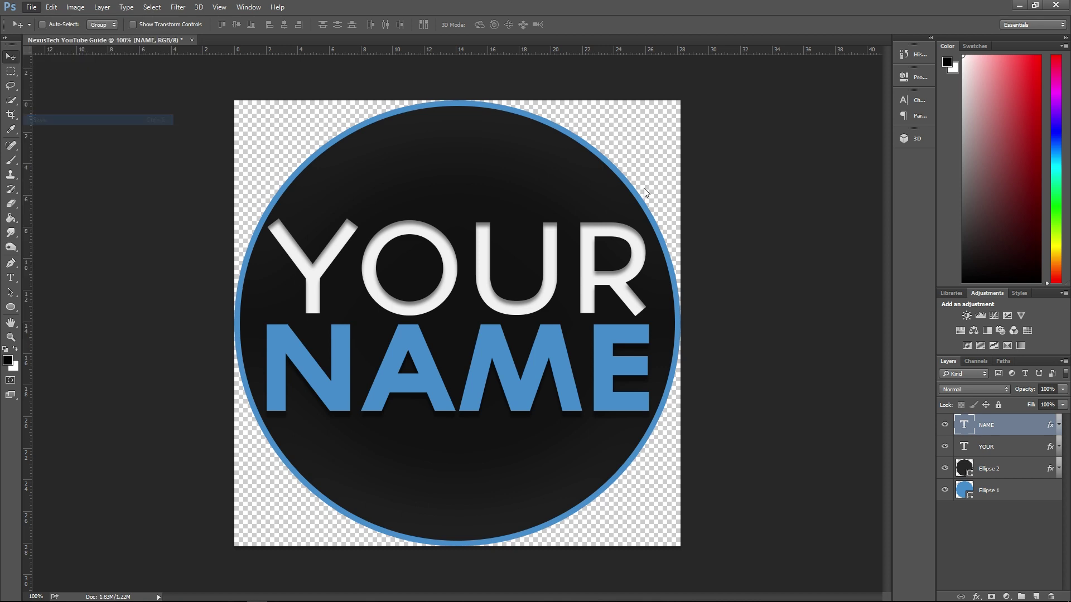
pyautogui.click(881, 403)
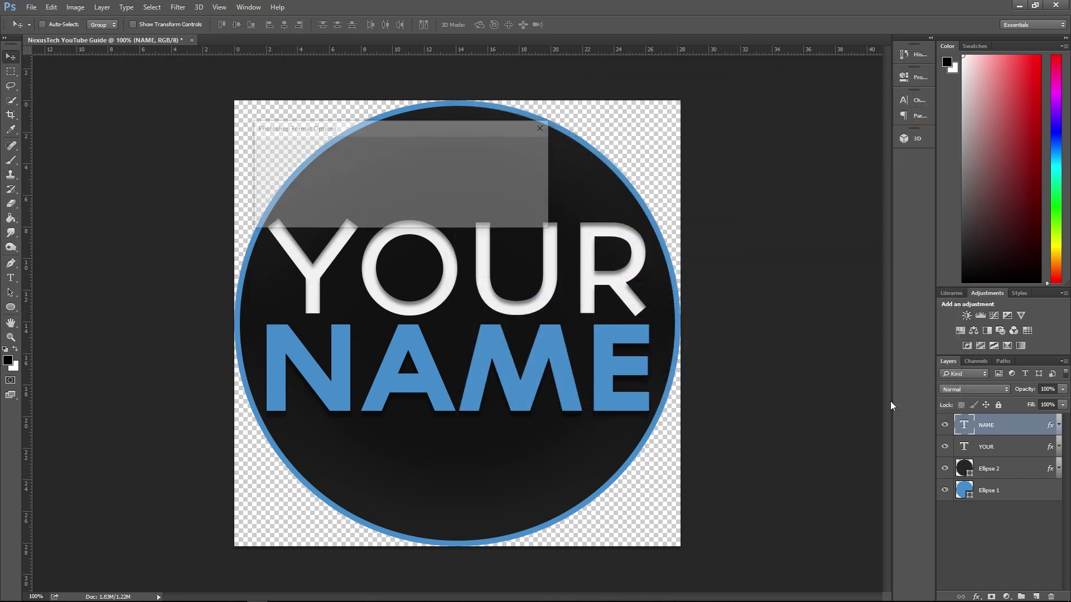
# Confirm the Photoshop format options, then fence the middle desktop icons and remove the fence, keeping the files
pyautogui.click(526, 148)
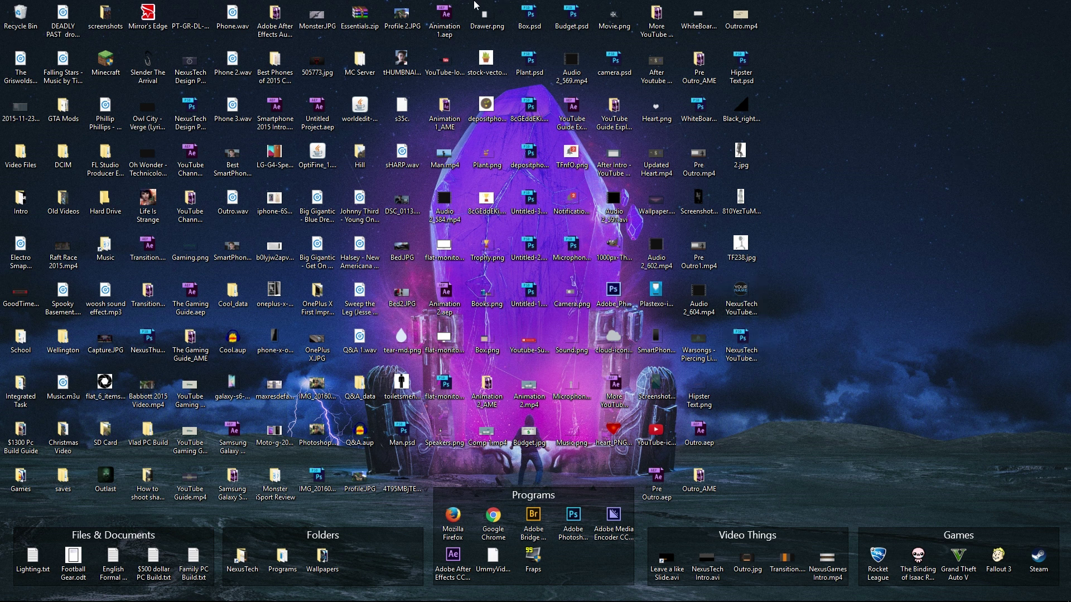
pyautogui.moveTo(474, 1); pyautogui.dragTo(808, 475)
pyautogui.click(834, 414)
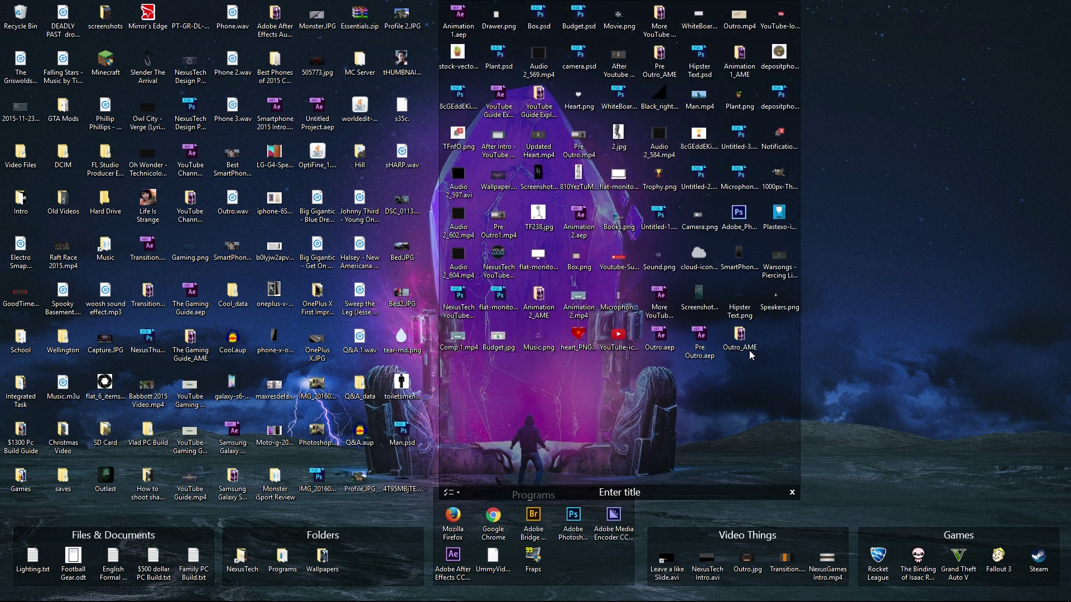
pyautogui.click(793, 493)
pyautogui.click(810, 503)
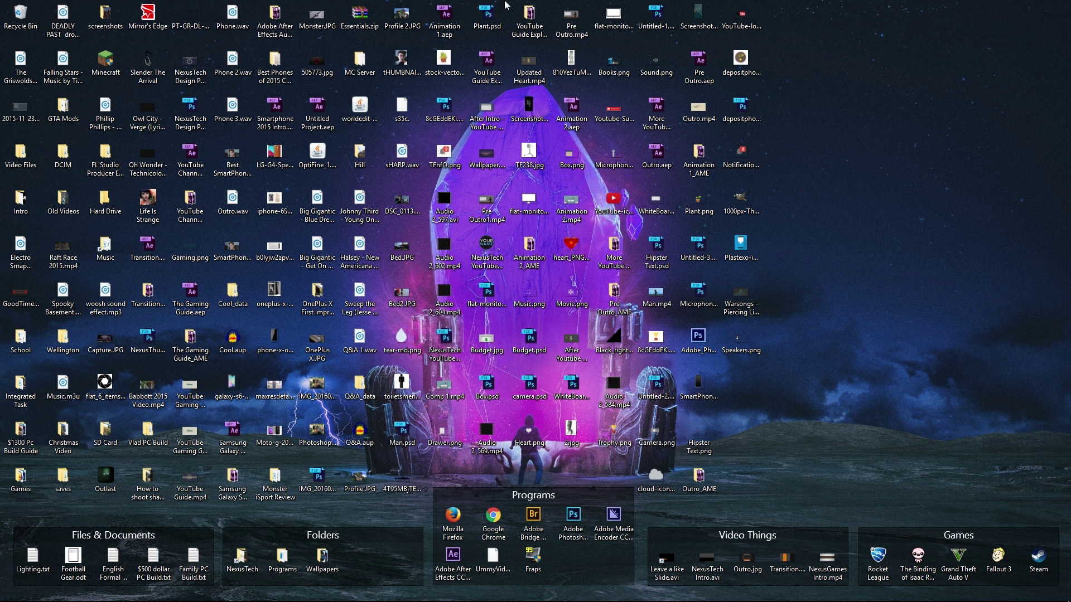
# View NexusTech YouTube Guide.png in Photos, nudging the window slightly up and left
pyautogui.doubleClick(483, 243)
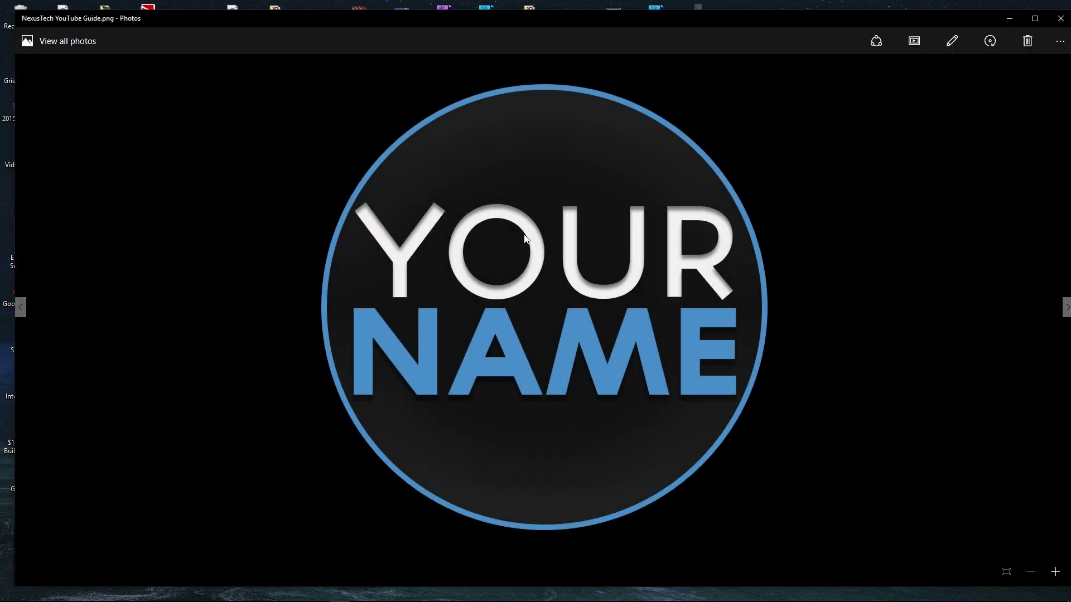
pyautogui.moveTo(993, 23); pyautogui.dragTo(982, 17)
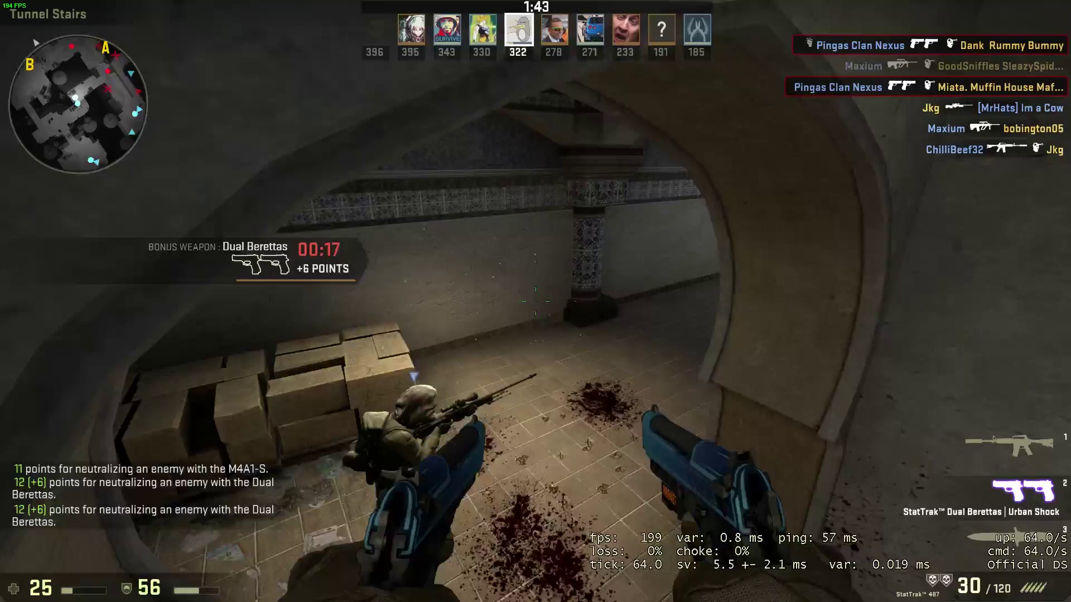
# Advance through Lower Tunnel toward A site, shooting two enemies with the Dual Berettas
pyautogui.press('w')
pyautogui.click(536, 302)
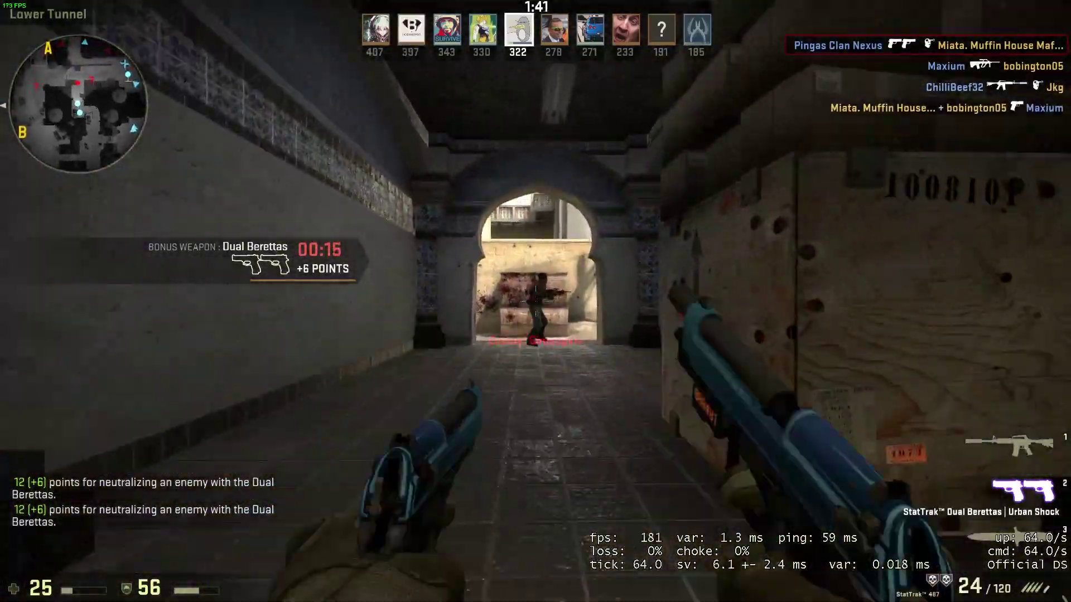
pyautogui.click(536, 301)
pyautogui.press('w')
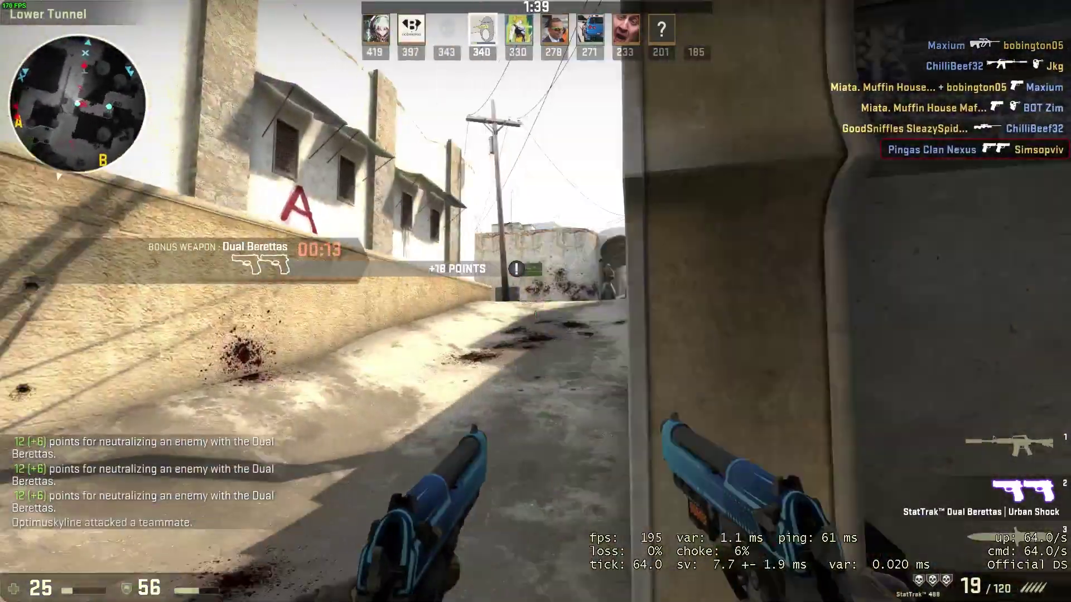